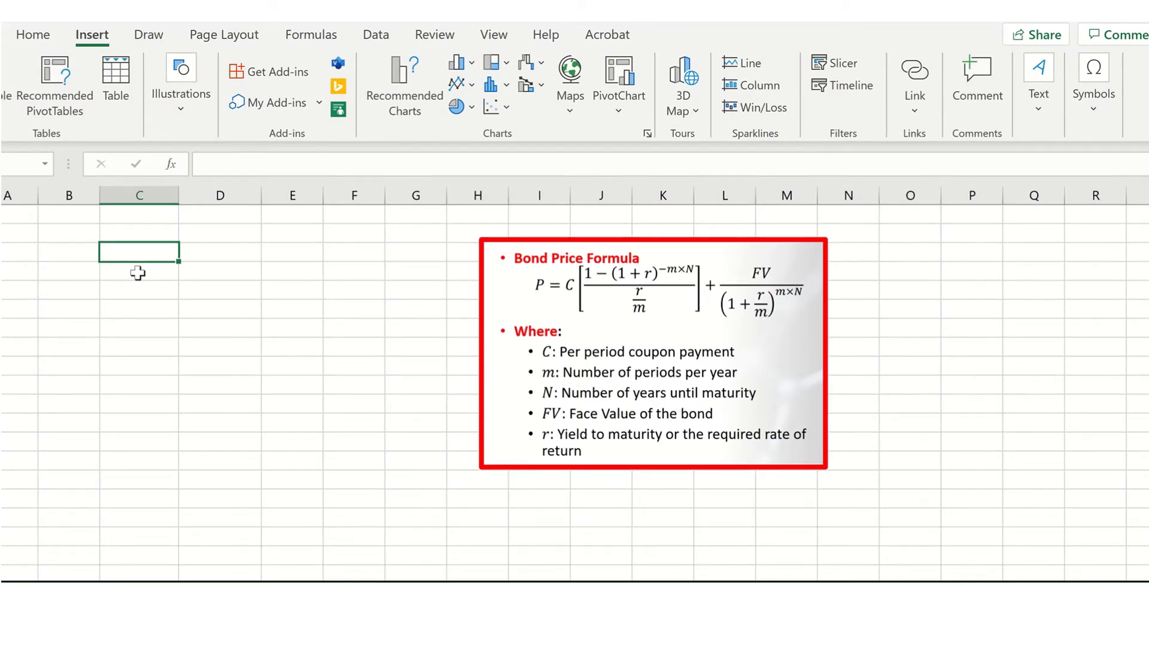
Step: Enter the labels FV, N and m with values 1000, 5 and 2 beside them
{"action": "type", "text": "FV"}
{"action": "key", "text": "Tab"}
{"action": "type", "text": "1000"}
{"action": "key", "text": "Return"}
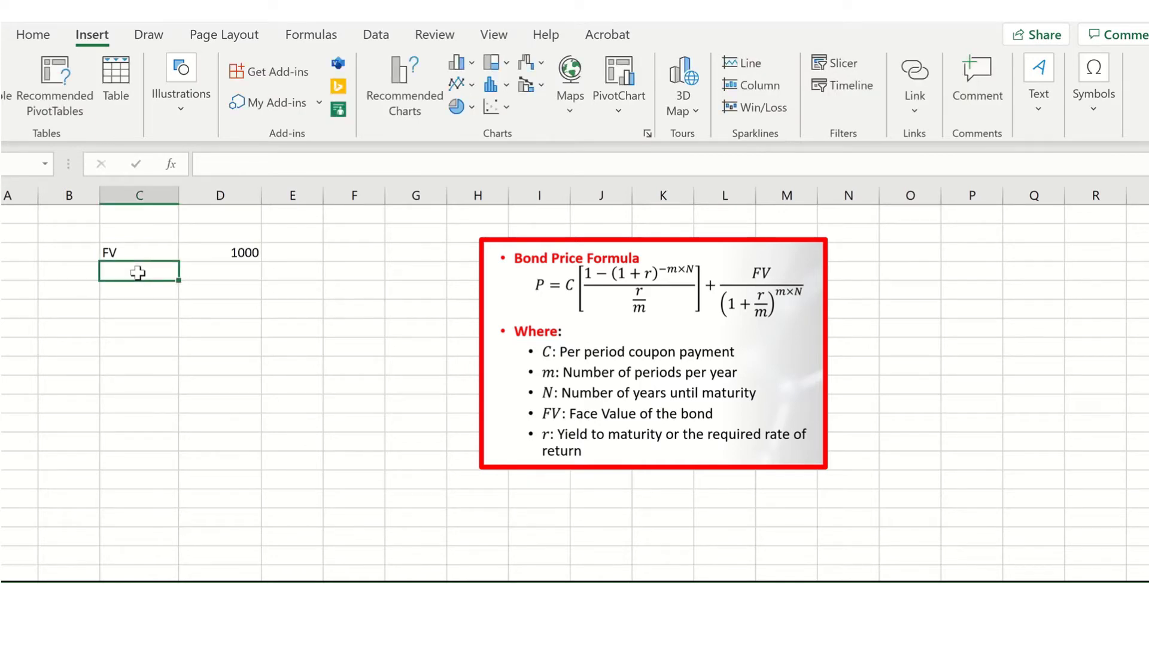
{"action": "type", "text": "N"}
{"action": "key", "text": "Tab"}
{"action": "type", "text": "5"}
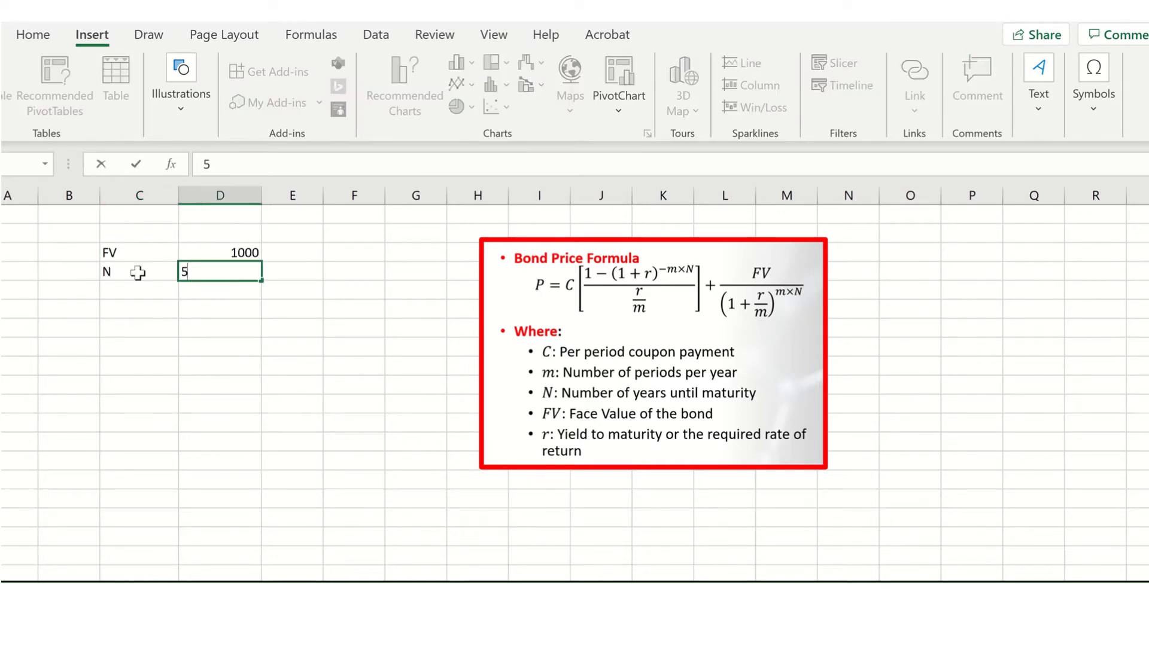
{"action": "key", "text": "Return"}
{"action": "type", "text": "m"}
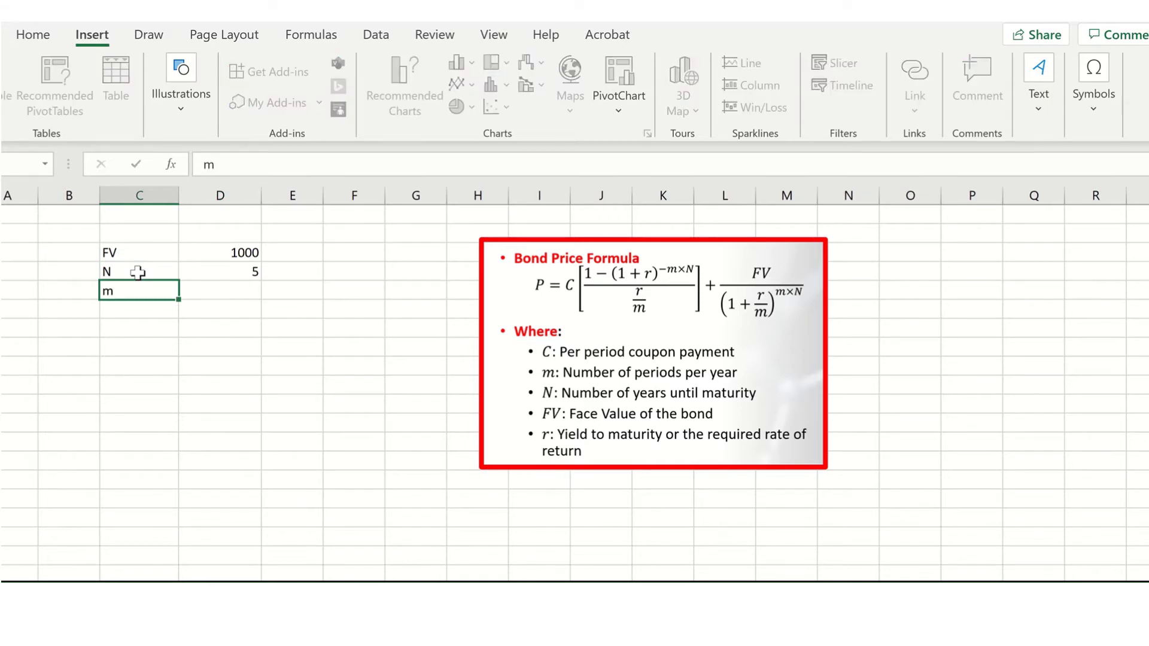
{"action": "key", "text": "Tab"}
{"action": "type", "text": "2"}
{"action": "key", "text": "Return"}
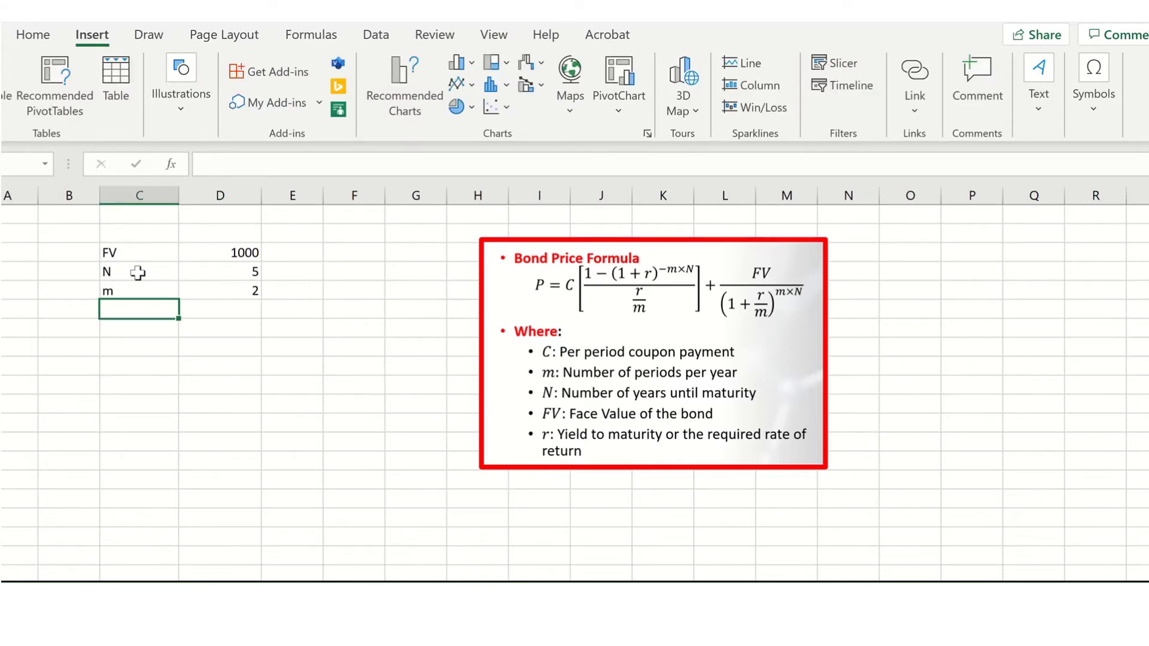
Step: Add coupon rate C at 7% and yield r at 6%, leaving a blank row below
{"action": "type", "text": "C"}
{"action": "key", "text": "Tab"}
{"action": "type", "text": "7%"}
{"action": "key", "text": "Return"}
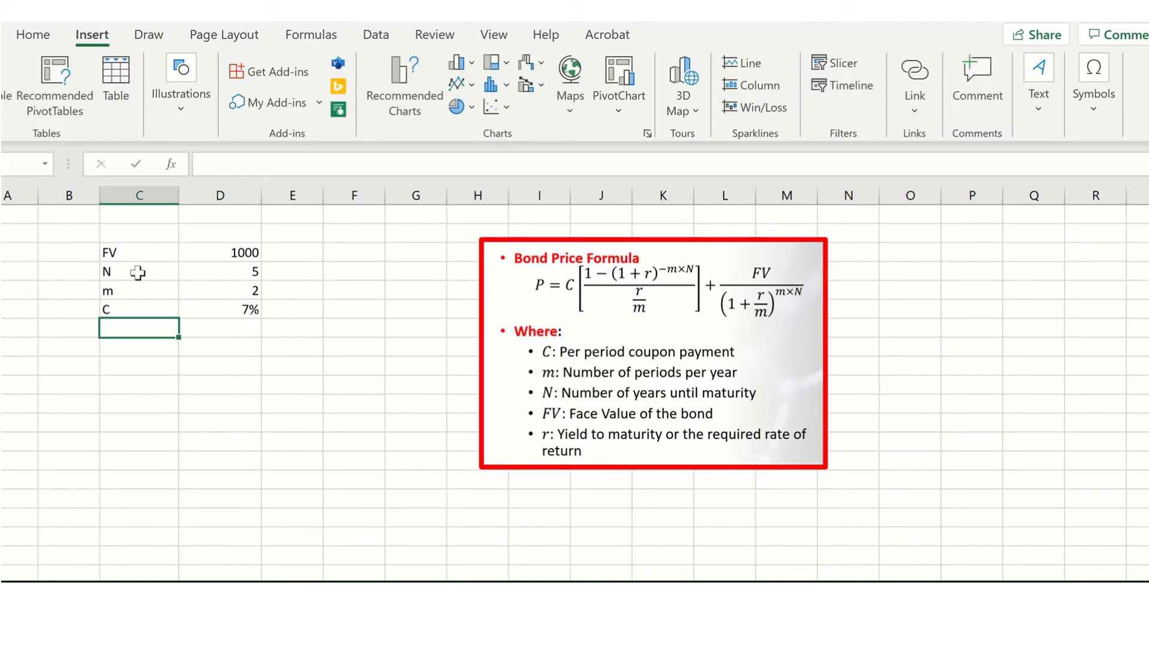
{"action": "type", "text": "r"}
{"action": "key", "text": "Tab"}
{"action": "type", "text": "6%"}
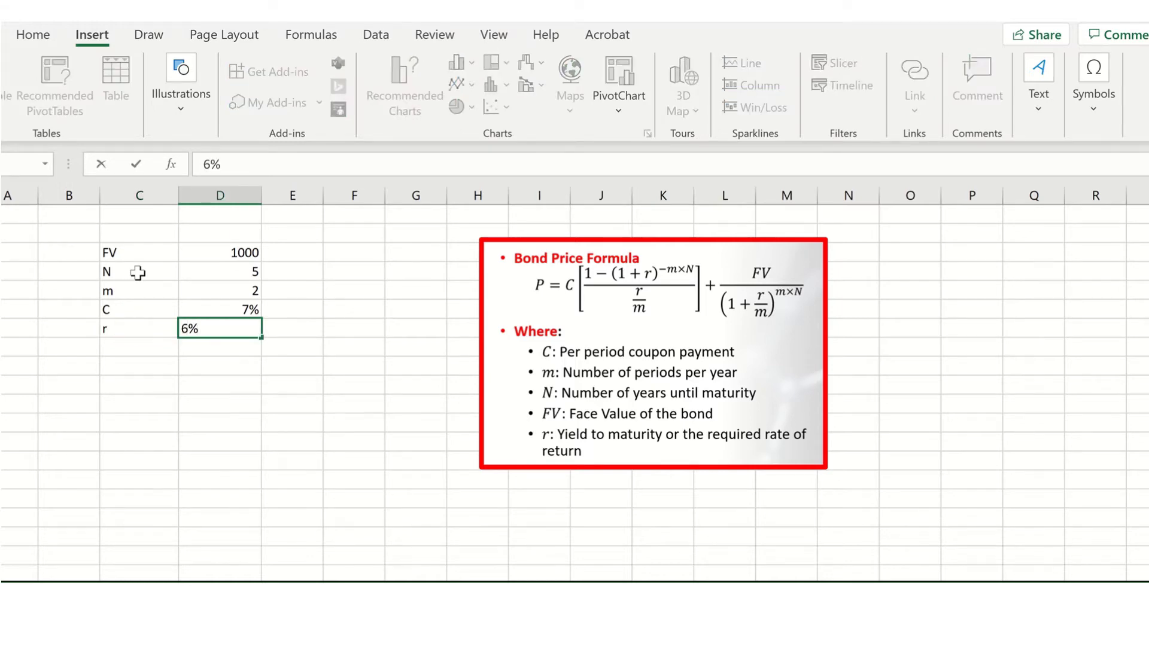
{"action": "key", "text": "Return"}
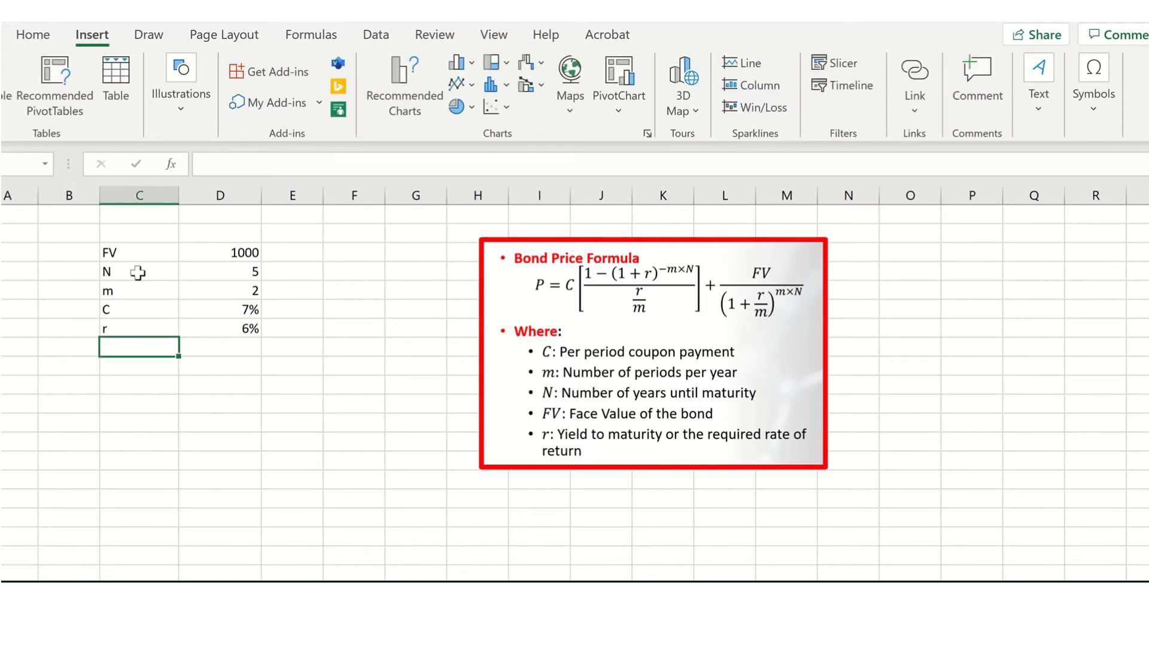
{"action": "key", "text": "Return"}
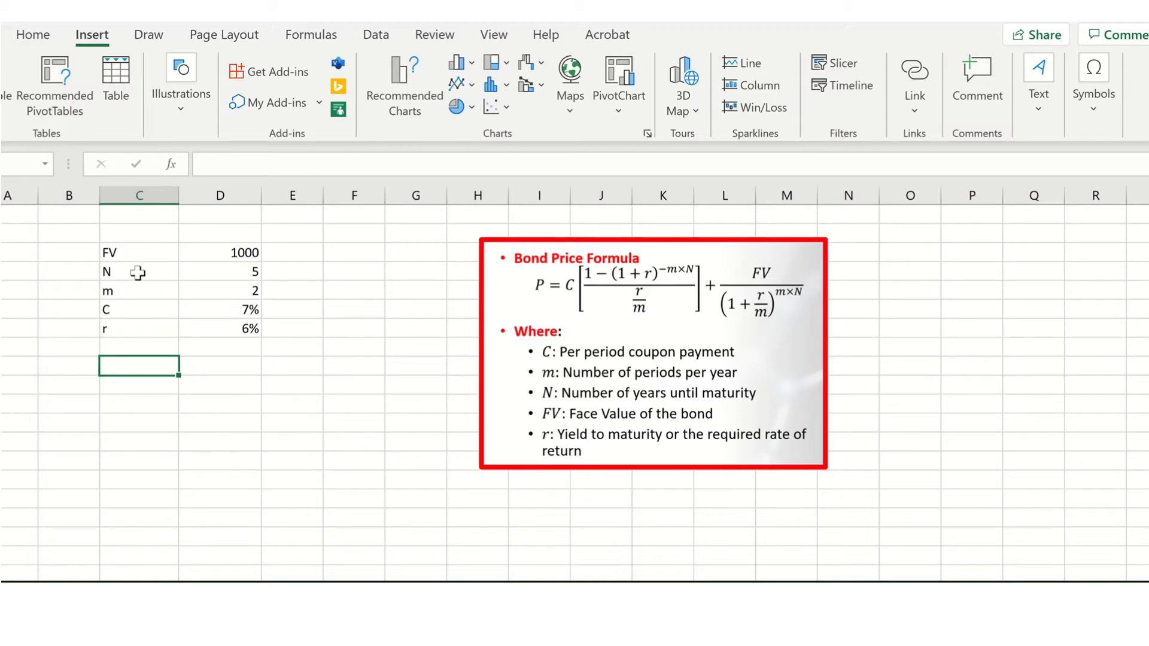
Step: Label C9 'PV (Coupons)' and autofit column C to fit it
{"action": "type", "text": "PV "}
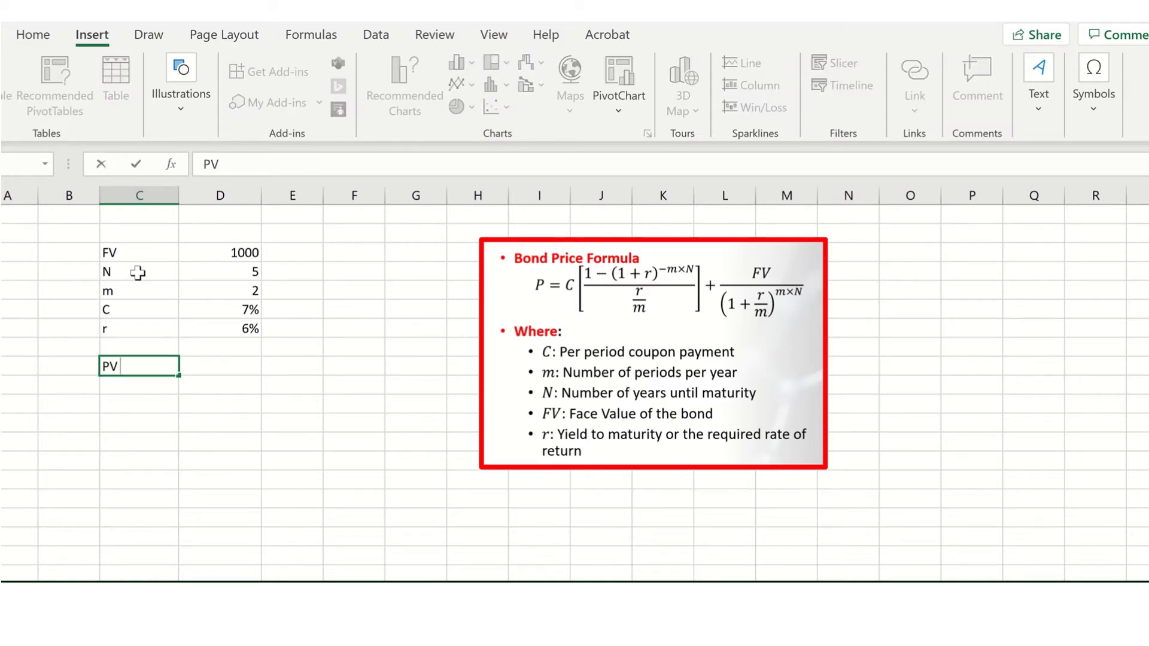
{"action": "type", "text": "(Coupon "}
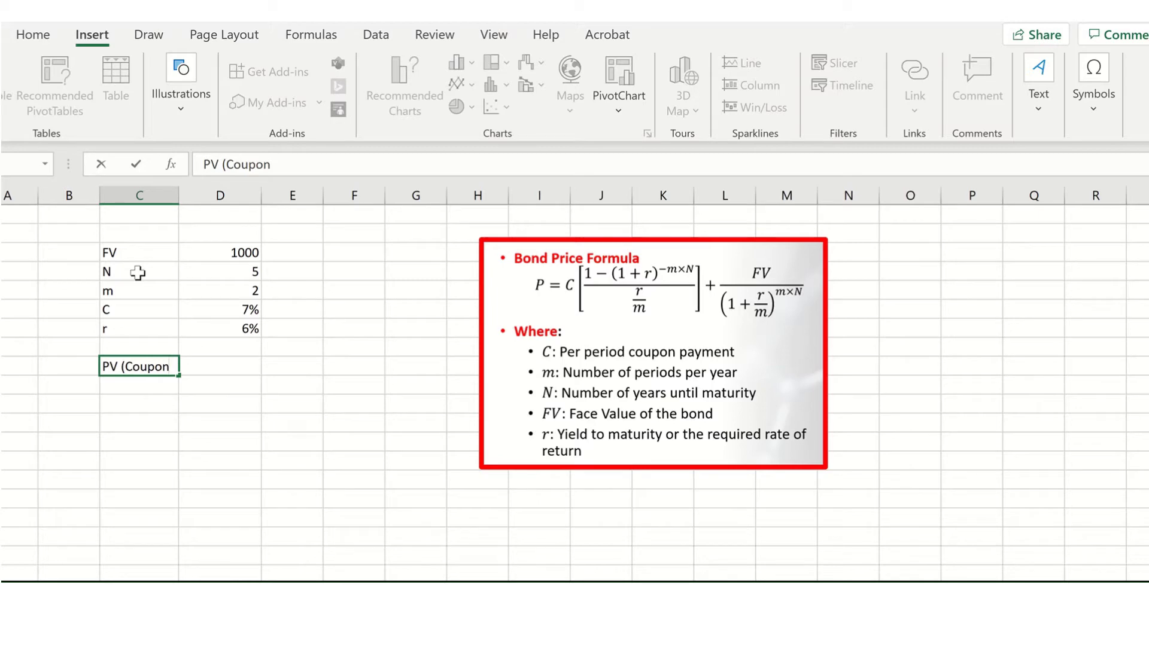
{"action": "type", "text": ")"}
{"action": "key", "text": "BackSpace"}
{"action": "type", "text": "s)"}
{"action": "key", "text": "Tab"}
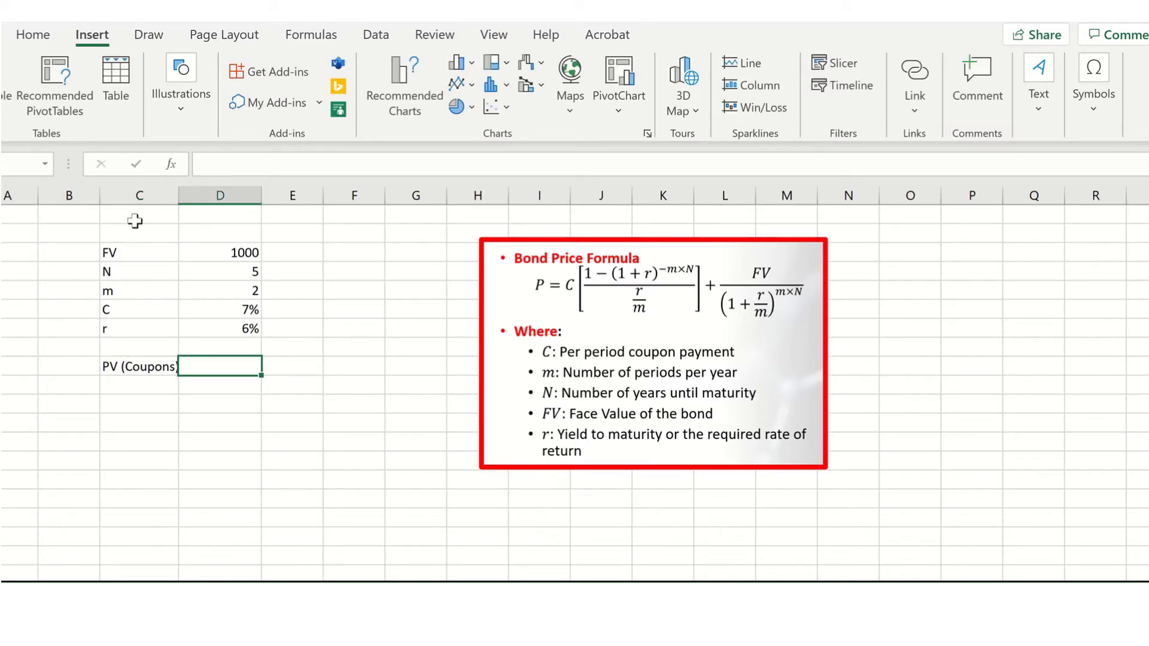
{"action": "double_click", "coordinate": [178, 193]}
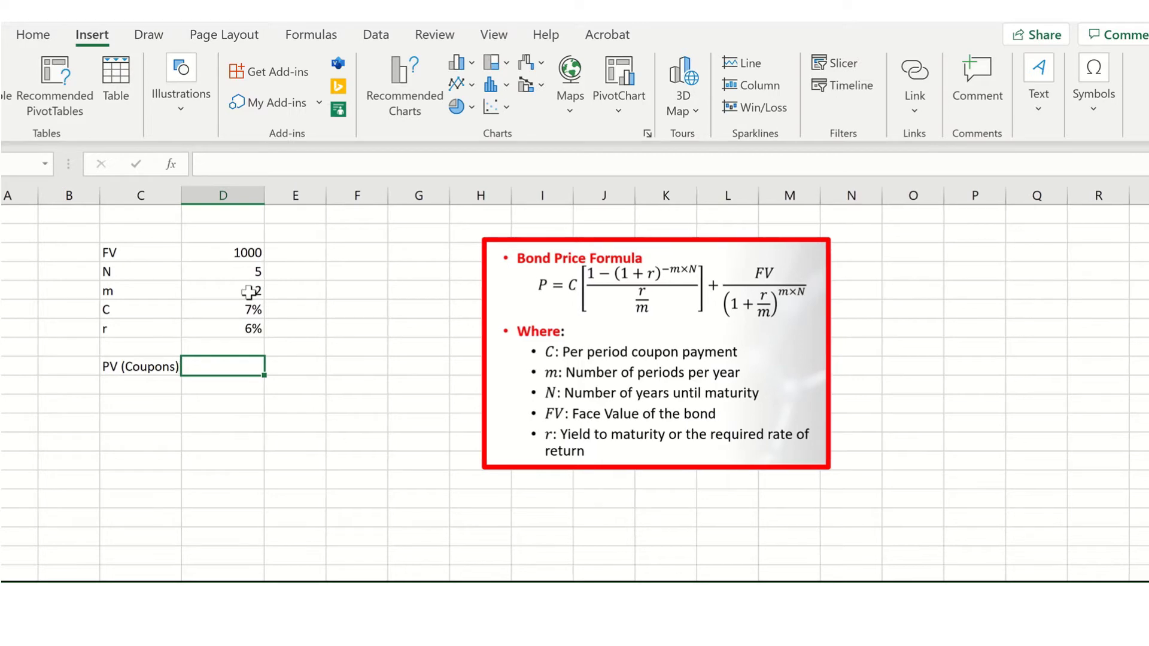
Step: Start the D9 formula with the coupon payment ((D6/D5)*D3)
{"action": "type", "text": "=("}
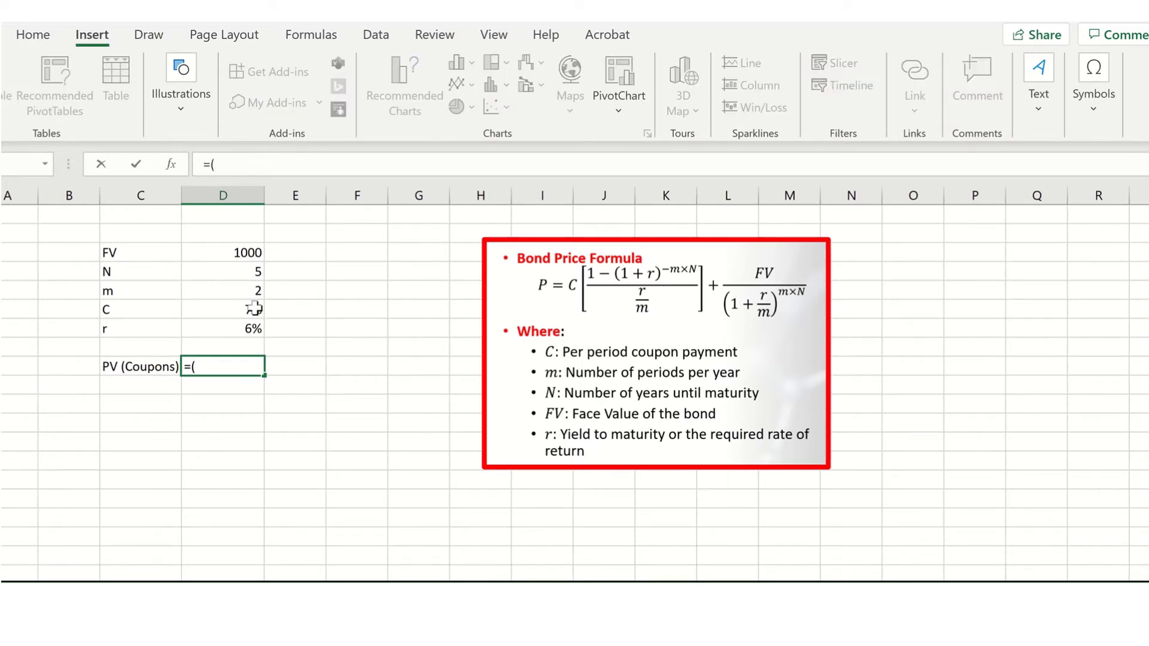
{"action": "left_click", "coordinate": [253, 307]}
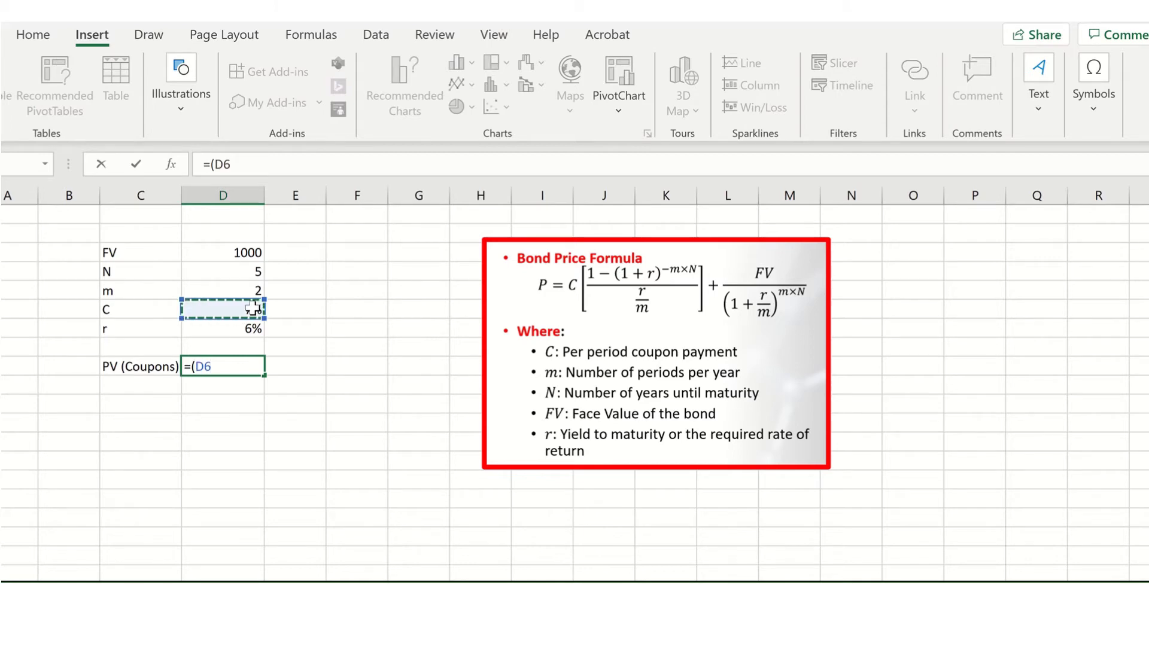
{"action": "type", "text": "/"}
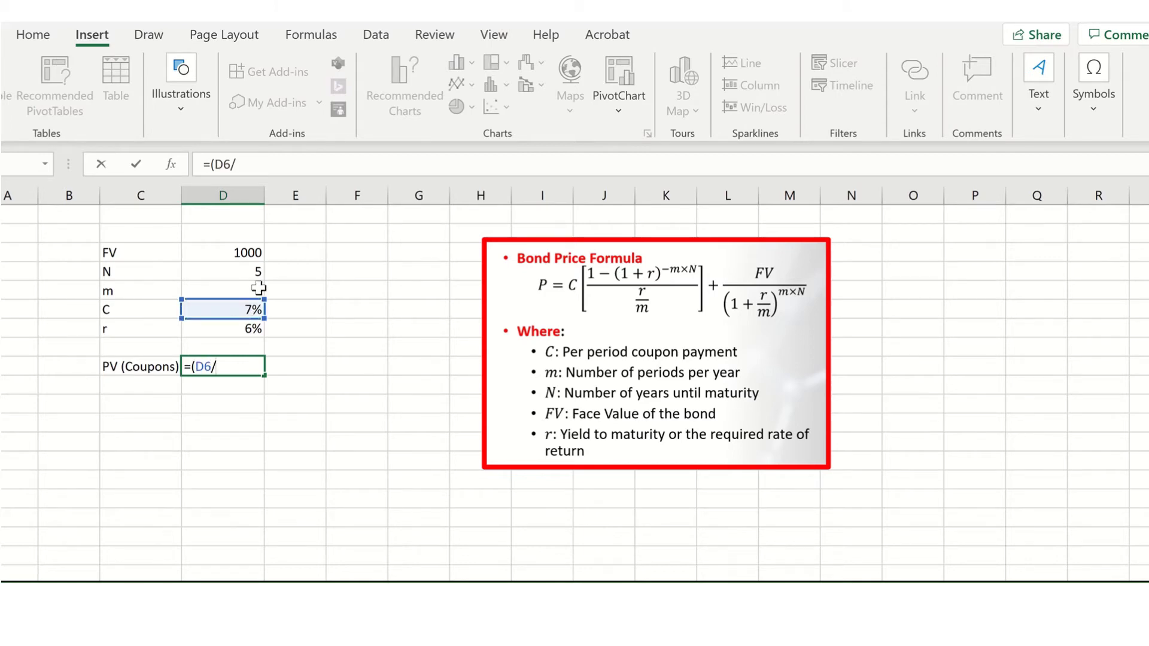
{"action": "left_click", "coordinate": [254, 288]}
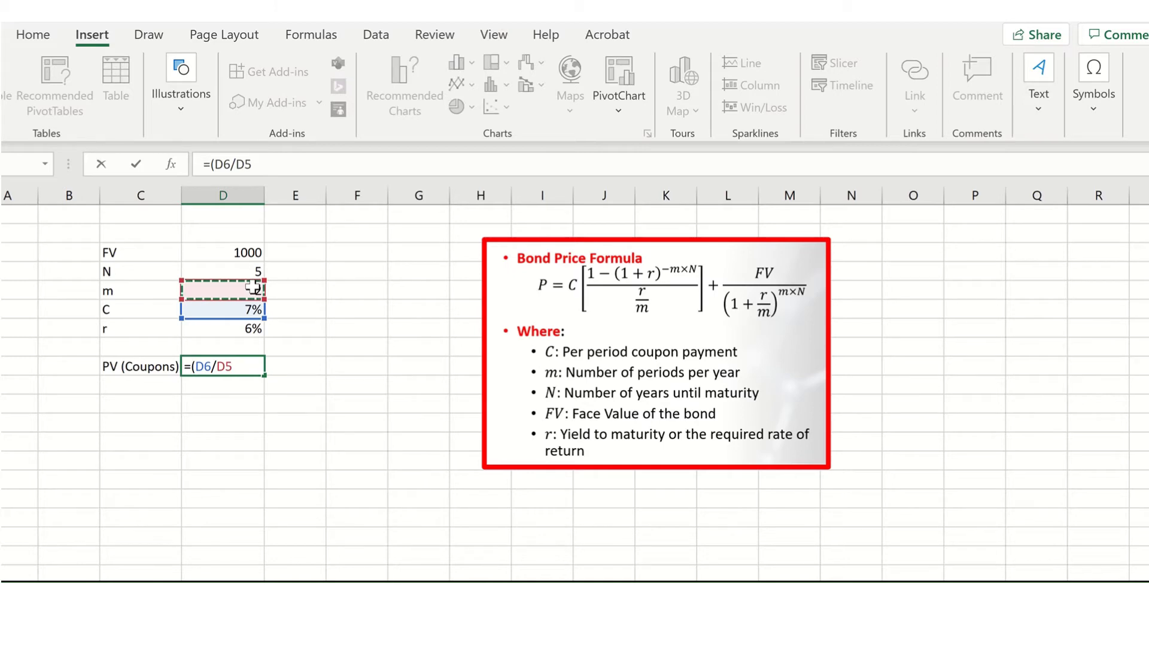
{"action": "type", "text": ")*"}
{"action": "left_click", "coordinate": [249, 253]}
{"action": "left_click", "coordinate": [221, 170]}
{"action": "type", "text": "(D6/D5"}
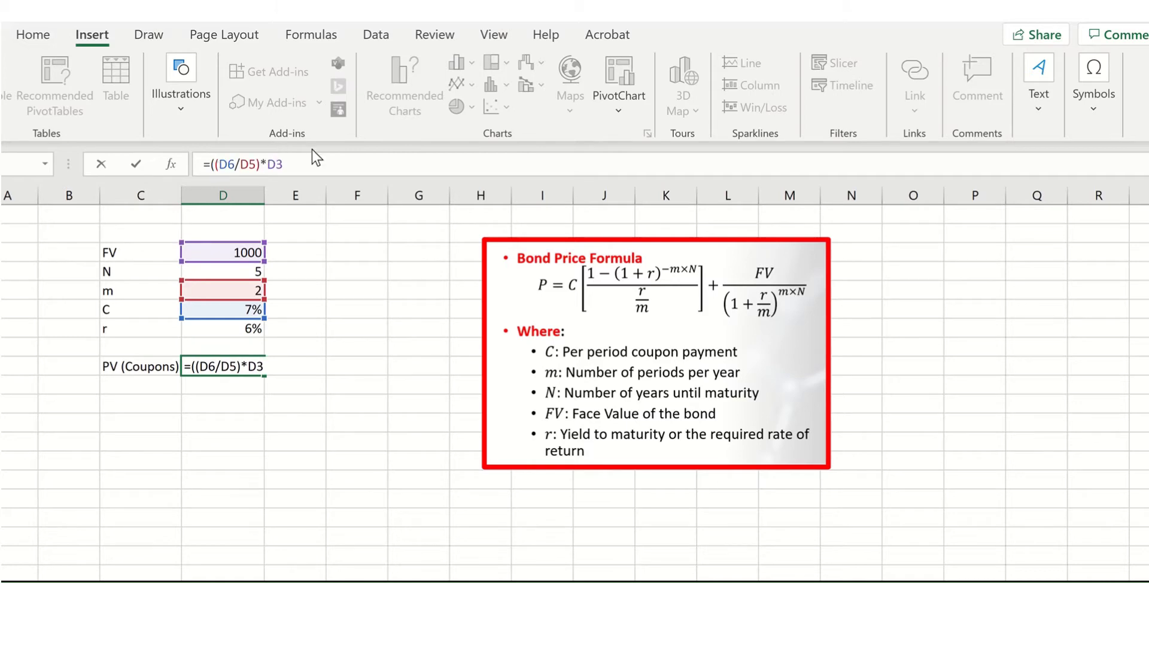
{"action": "type", "text": ")*D3)*((1-(1+"}
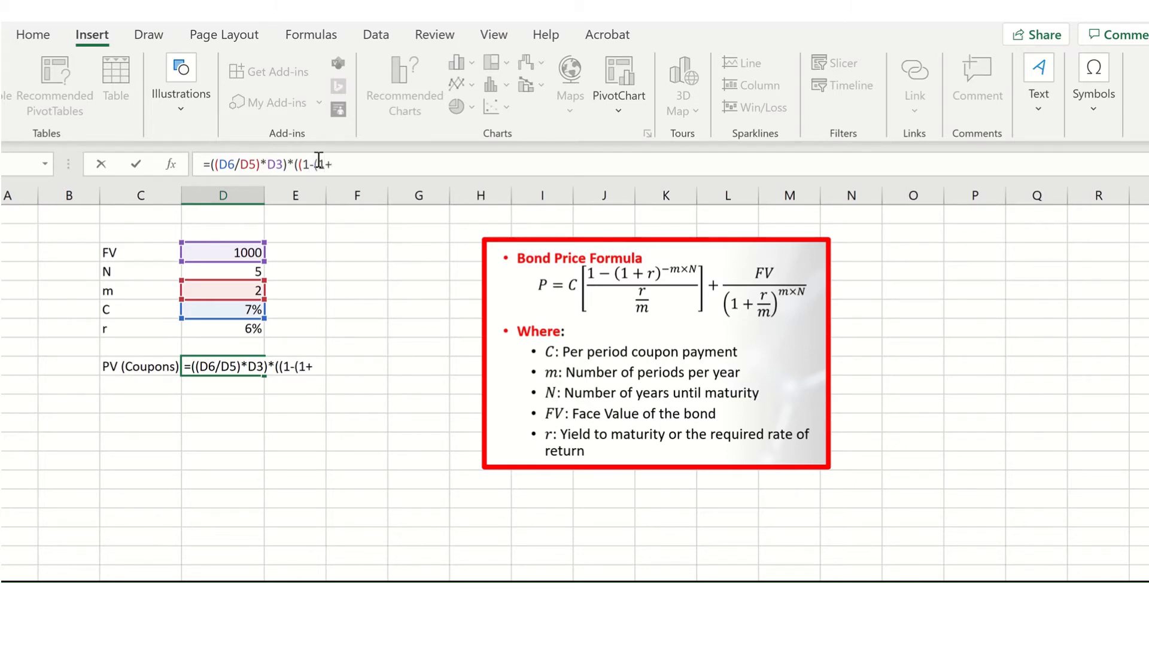
Step: Complete the annuity factor ((1-(1+D7/D5)^(-D5*D4))/(D7/D5)) so D9 shows 298.5570993
{"action": "left_click", "coordinate": [253, 329]}
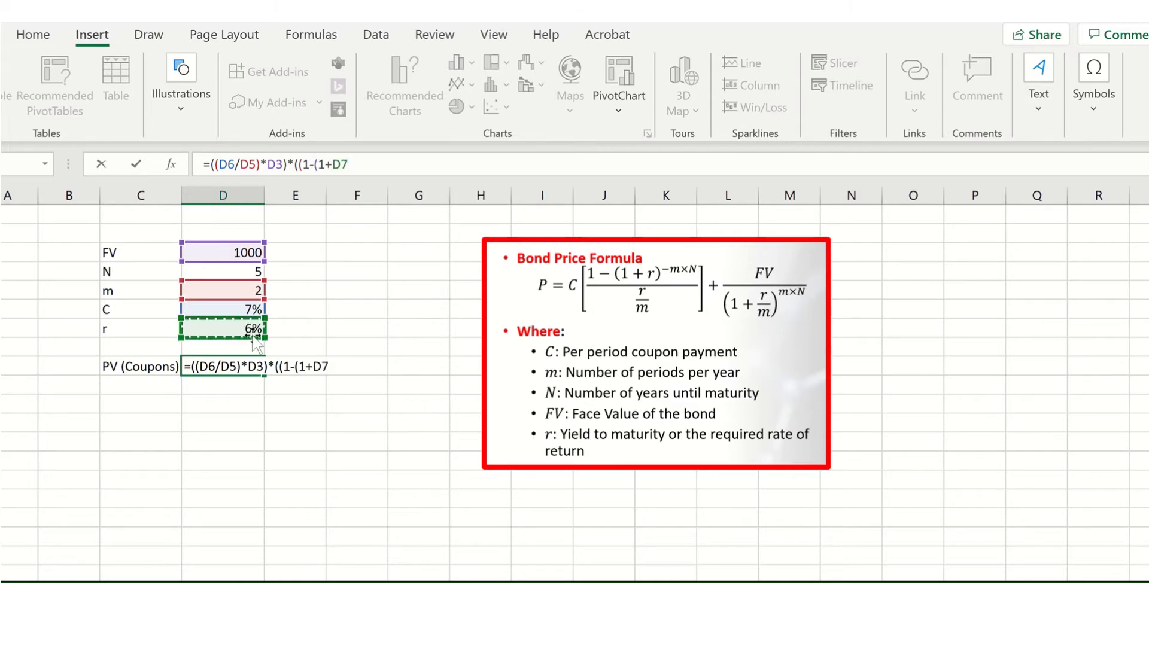
{"action": "type", "text": "/"}
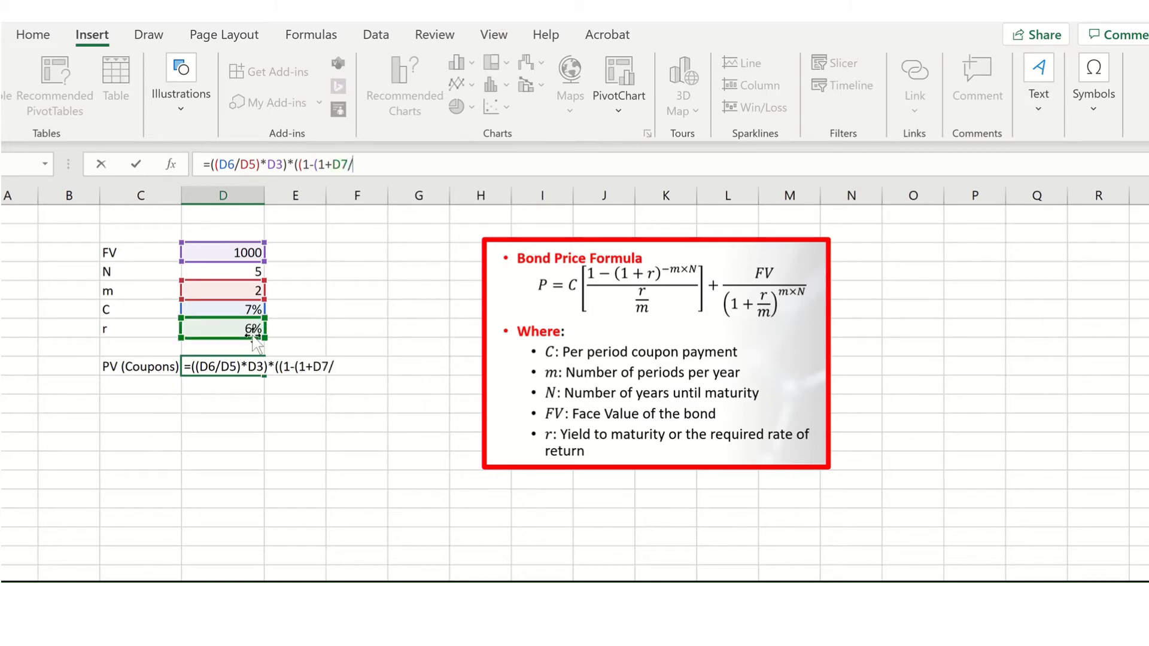
{"action": "left_click", "coordinate": [249, 290]}
{"action": "type", "text": ")"}
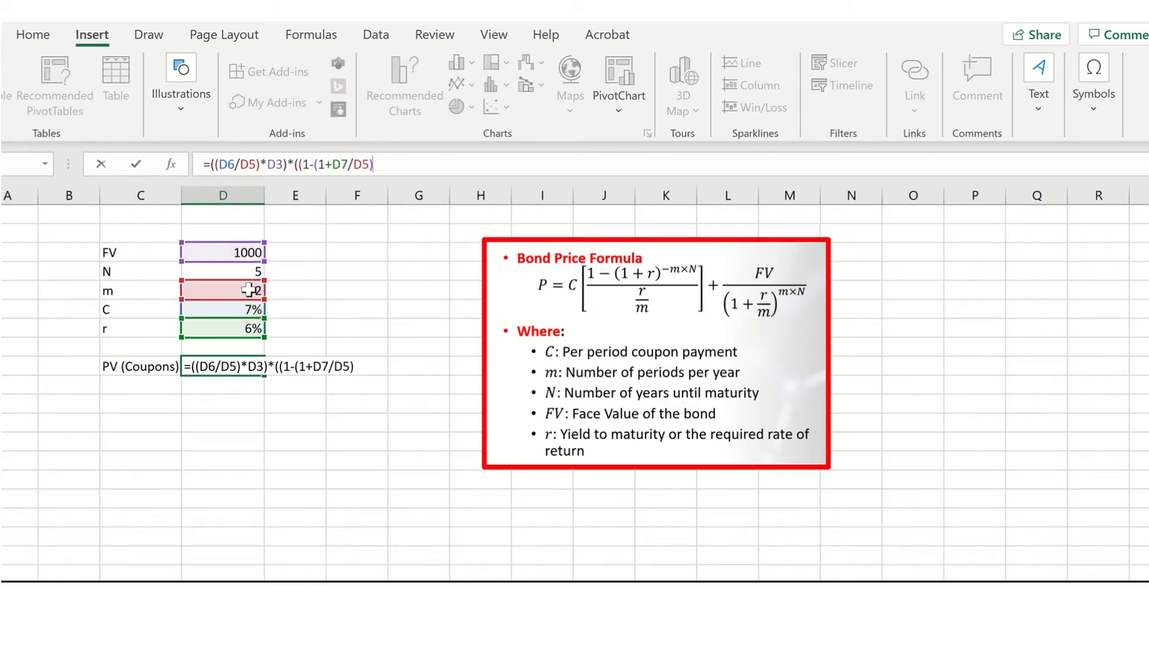
{"action": "type", "text": "^(-"}
{"action": "left_click", "coordinate": [249, 290]}
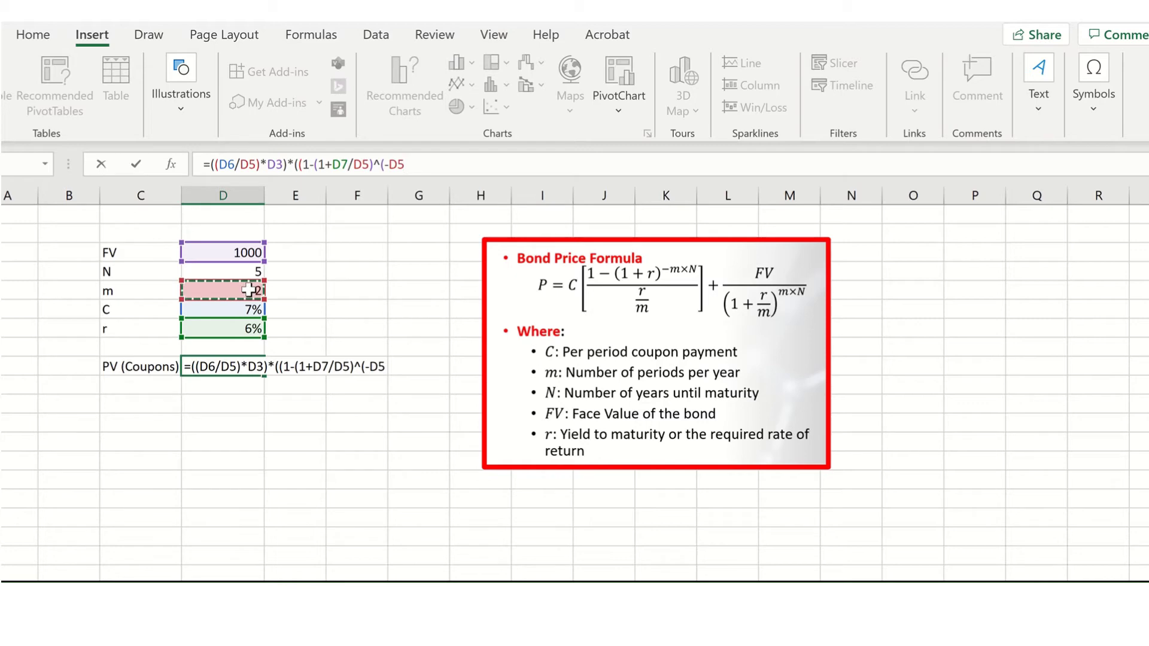
{"action": "type", "text": "*"}
{"action": "left_click", "coordinate": [242, 270]}
{"action": "type", "text": ")))"}
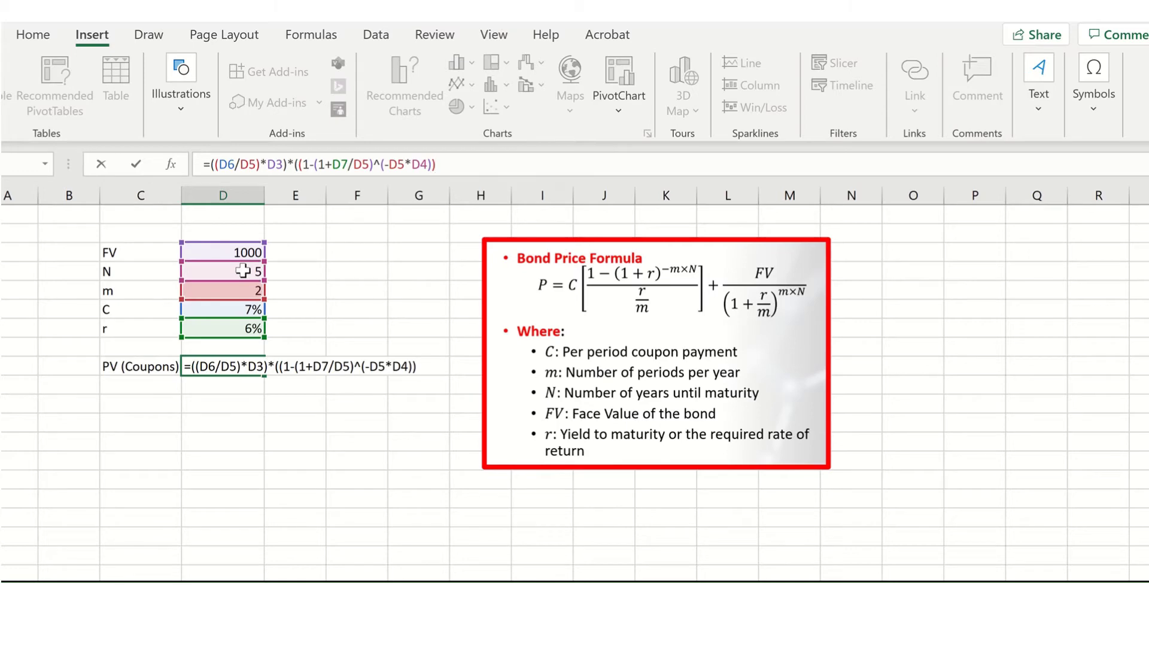
{"action": "type", "text": "/("}
{"action": "left_click", "coordinate": [231, 328]}
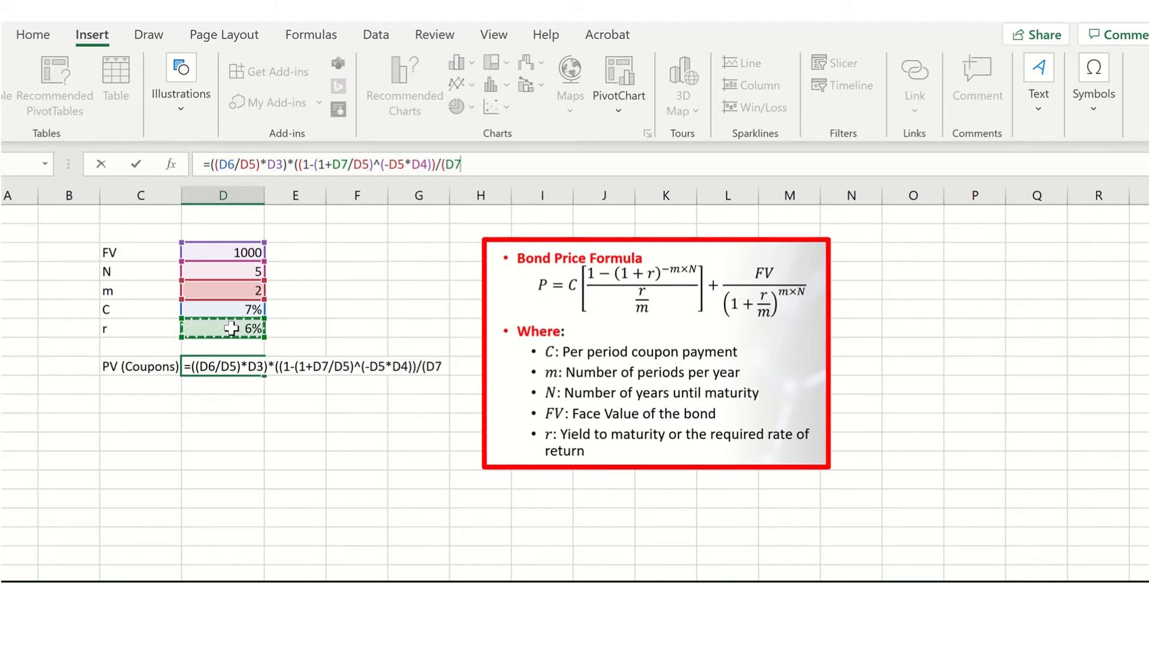
{"action": "type", "text": "/"}
{"action": "left_click", "coordinate": [235, 291]}
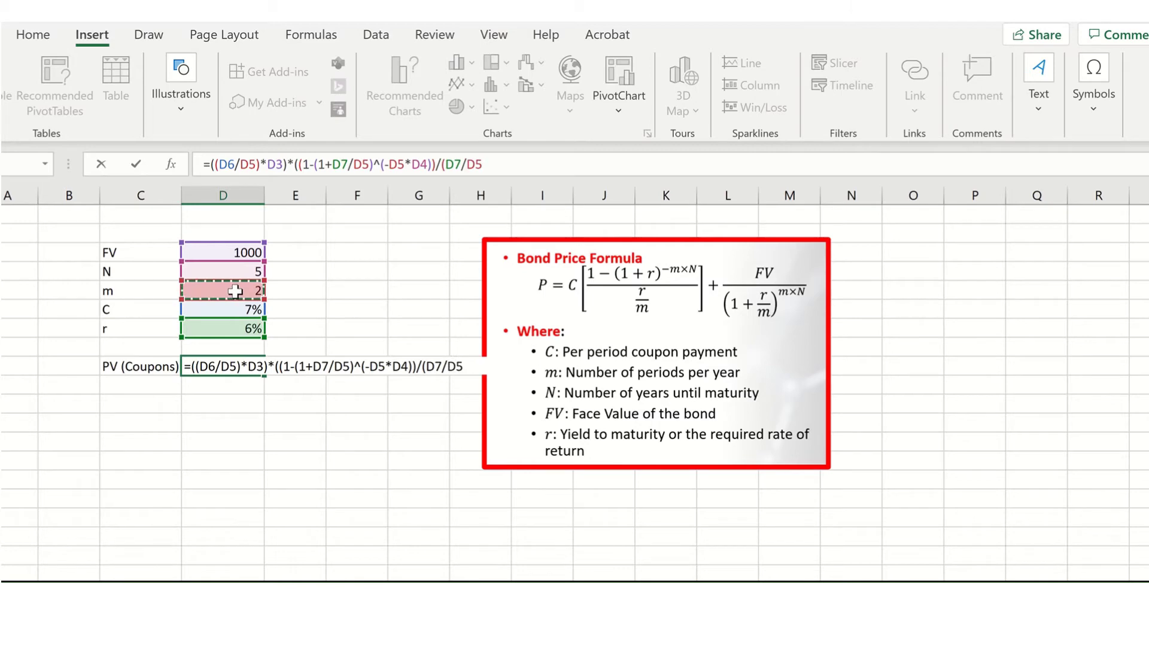
{"action": "type", "text": ")"}
{"action": "key", "text": "Return"}
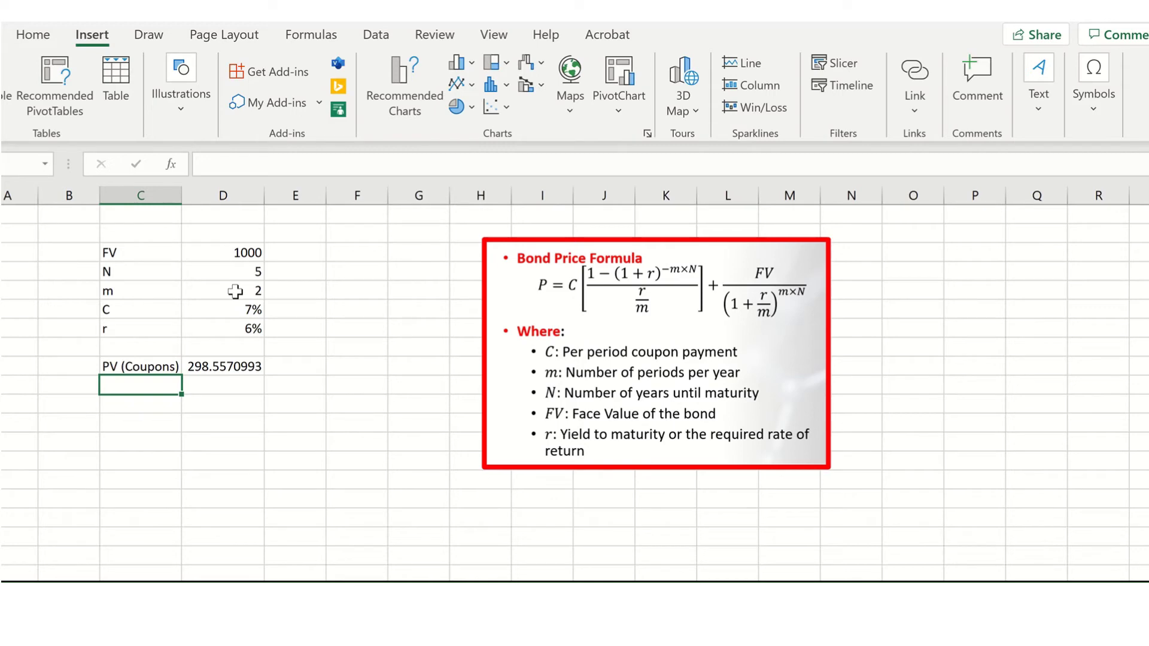
{"action": "type", "text": "PV (V"}
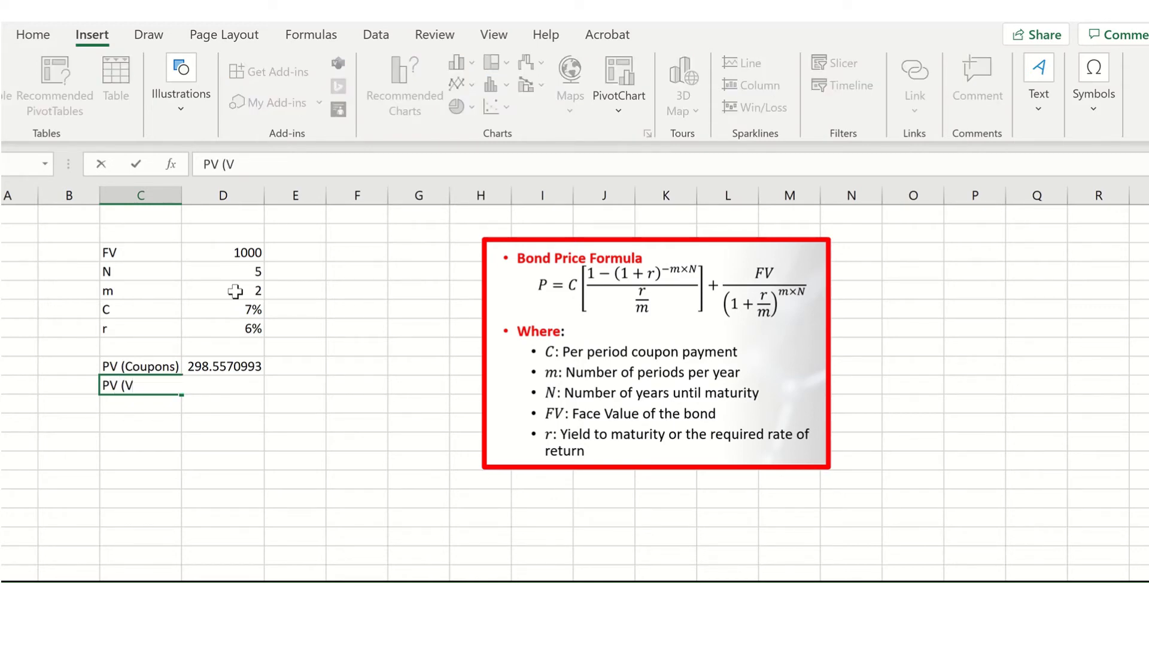
Step: Correct the new label to 'PV (FV)'
{"action": "key", "text": "BackSpace"}
{"action": "type", "text": "FV)"}
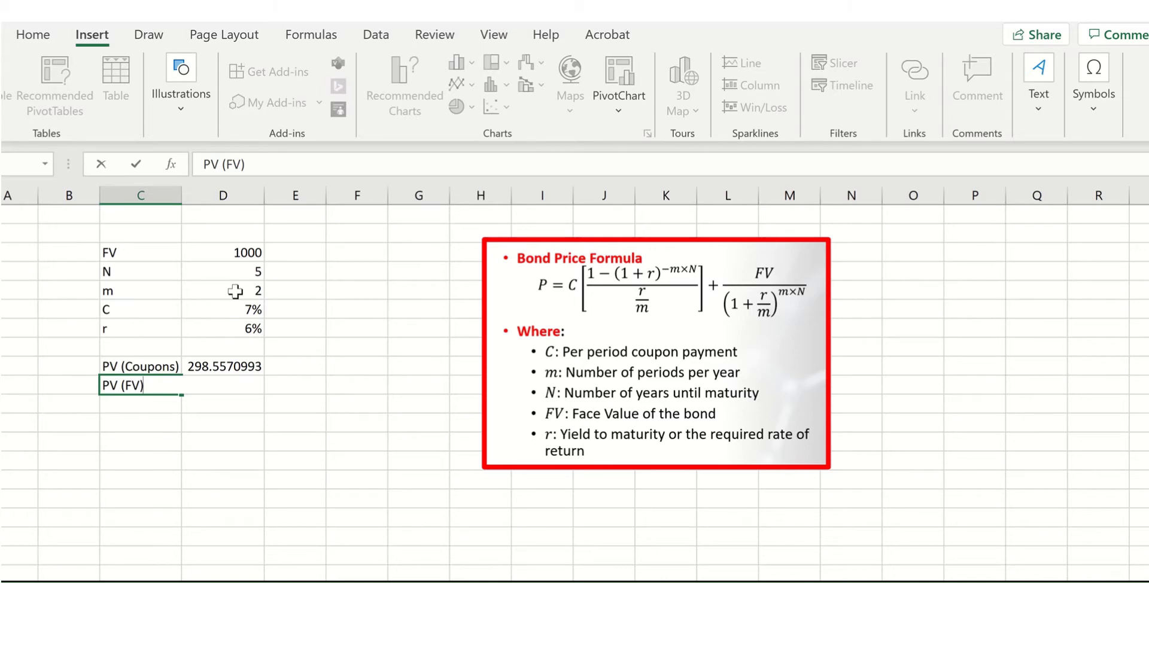
{"action": "key", "text": "Tab"}
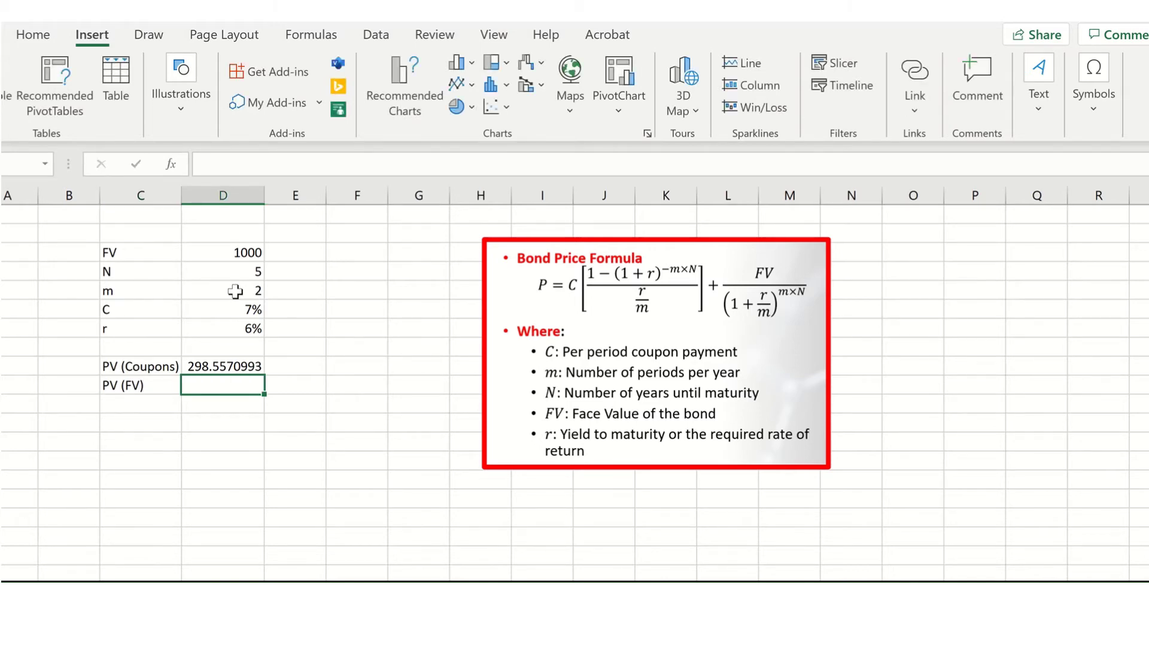
Step: Enter =D3/(1+D7/D5)^(D5*D4) beside it, giving 744.0939149
{"action": "type", "text": "="}
{"action": "left_click", "coordinate": [246, 254]}
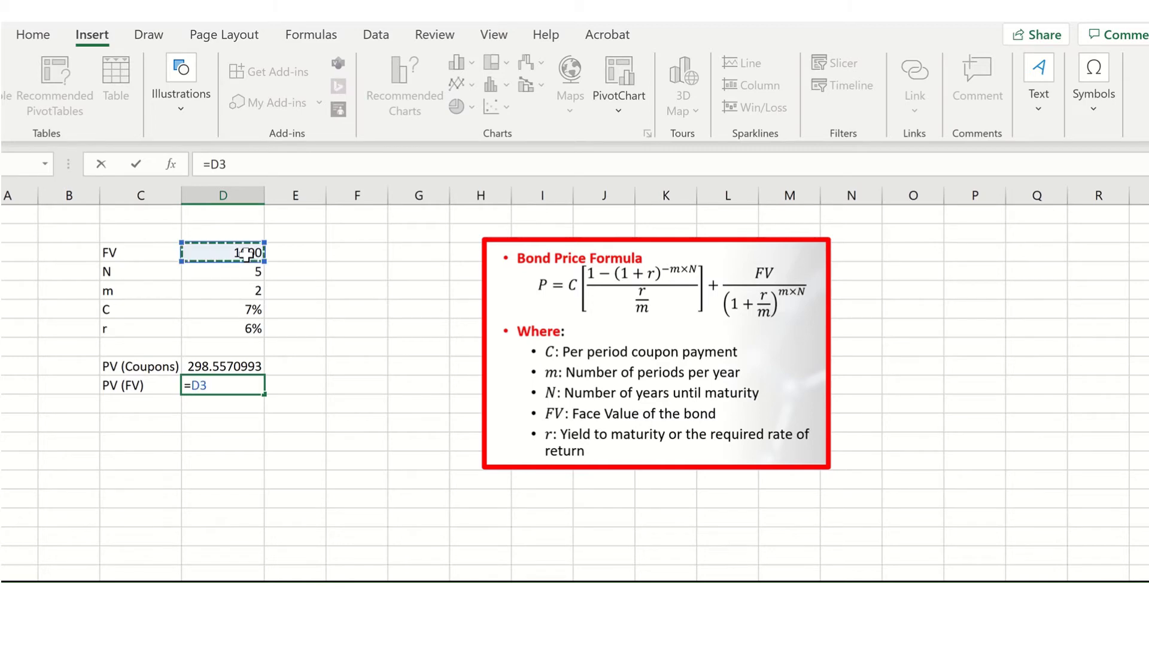
{"action": "type", "text": "/(1+"}
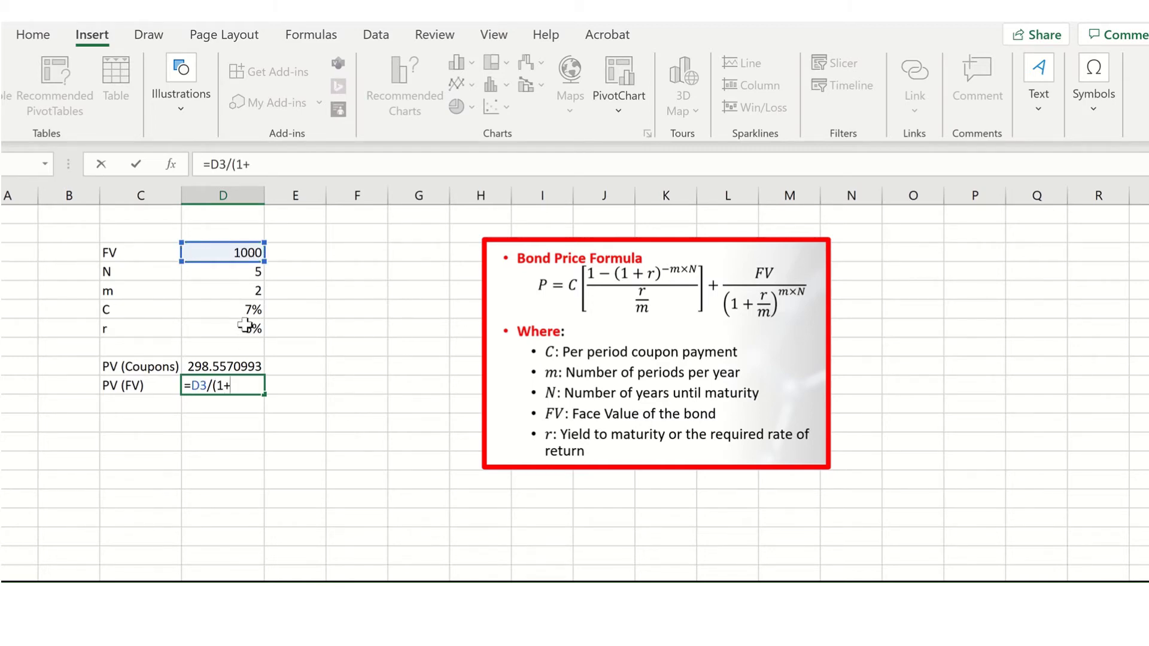
{"action": "left_click", "coordinate": [245, 326]}
{"action": "type", "text": "/"}
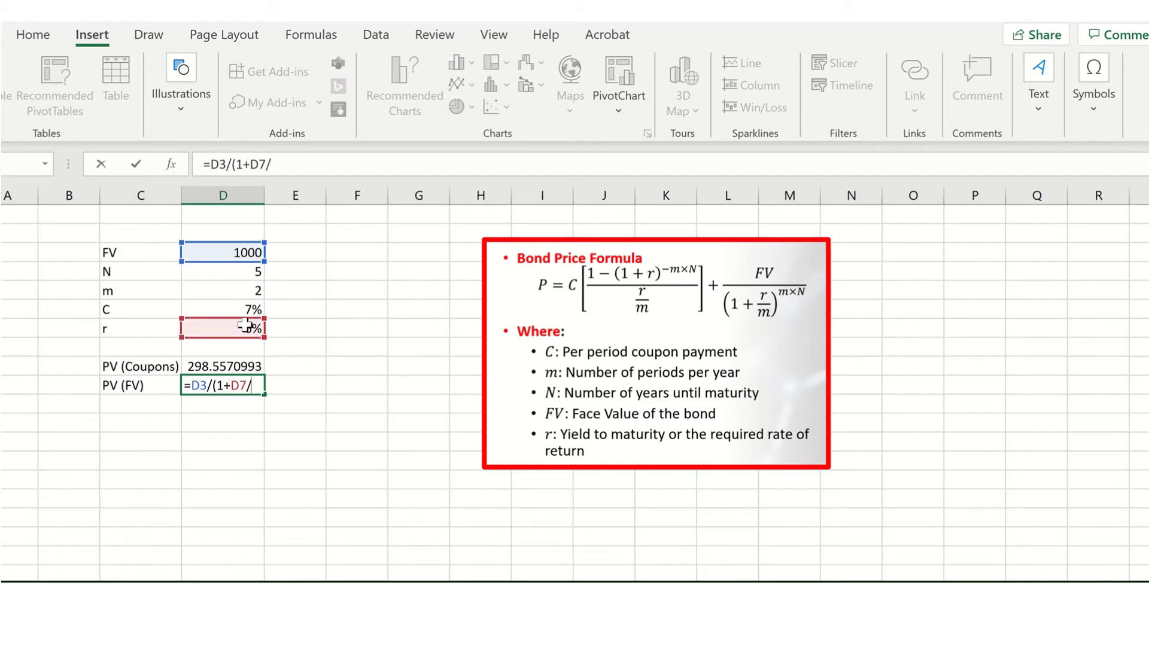
{"action": "left_click", "coordinate": [244, 291]}
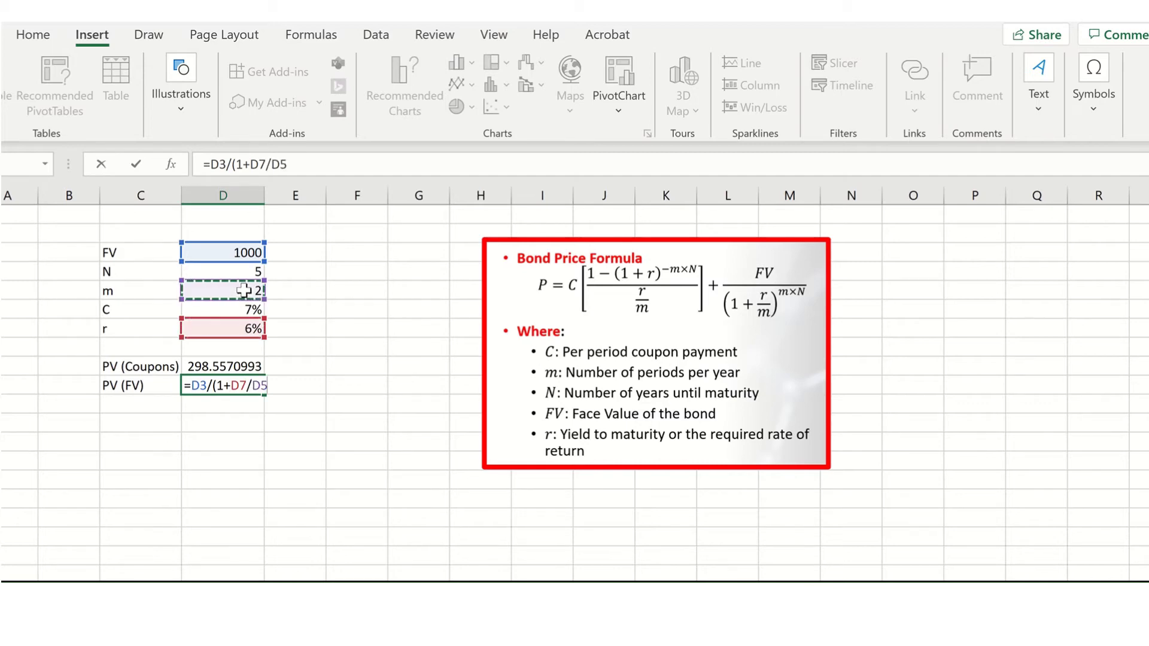
{"action": "type", "text": ")^("}
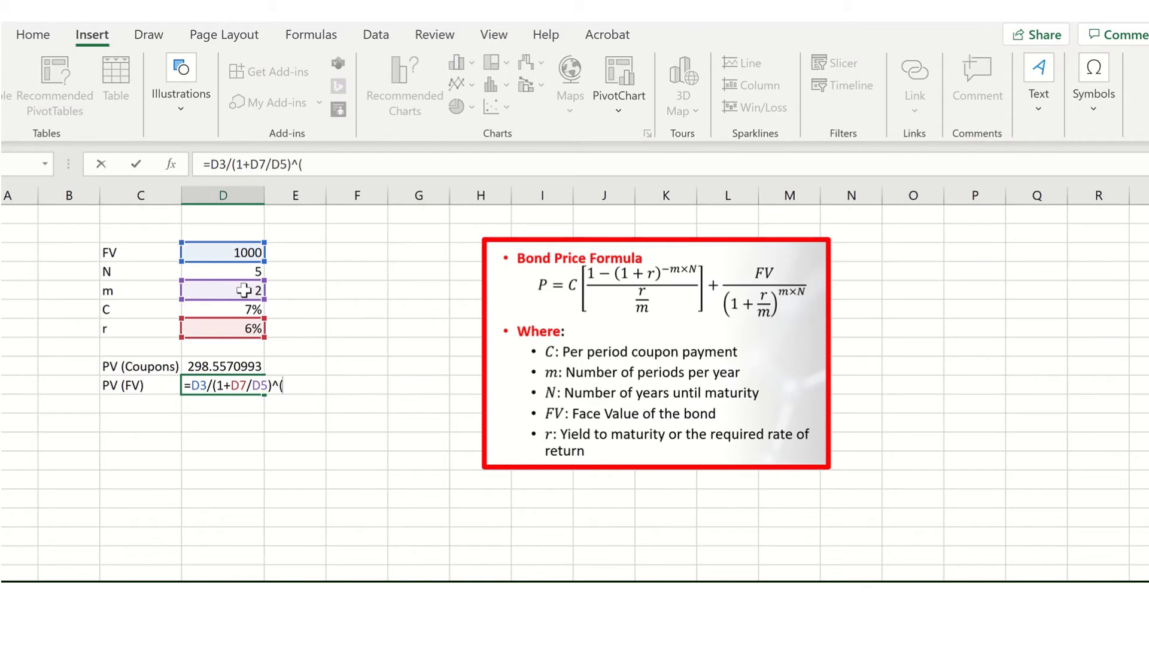
{"action": "left_click", "coordinate": [243, 290]}
{"action": "type", "text": "*"}
{"action": "left_click", "coordinate": [247, 273]}
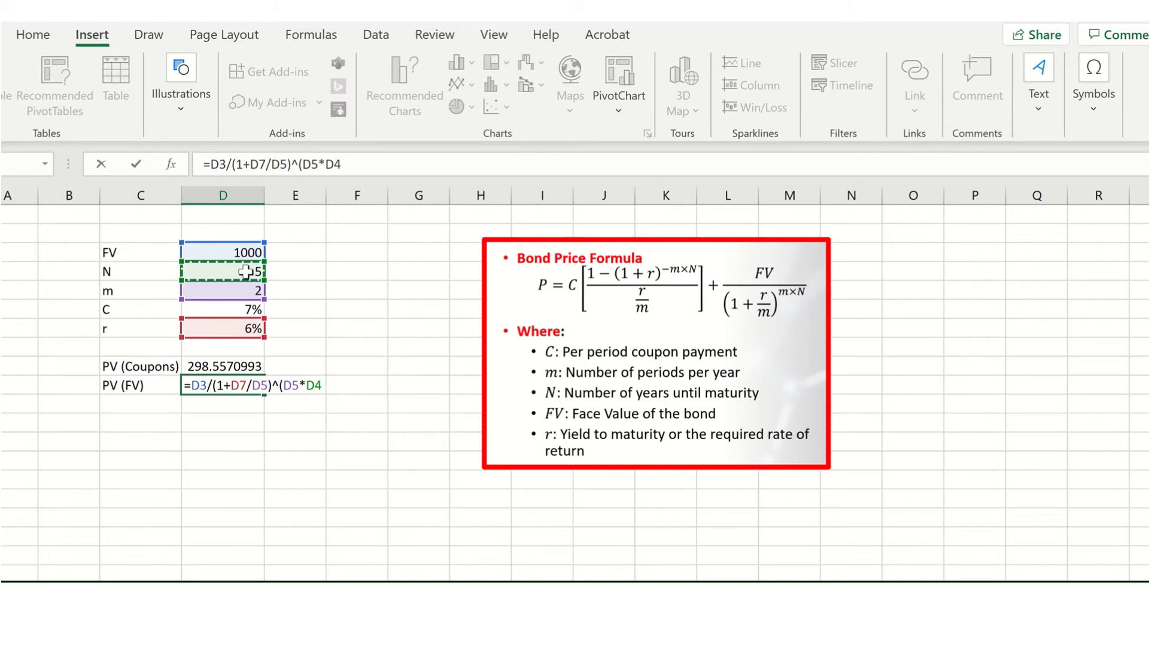
{"action": "type", "text": ")"}
{"action": "key", "text": "Return"}
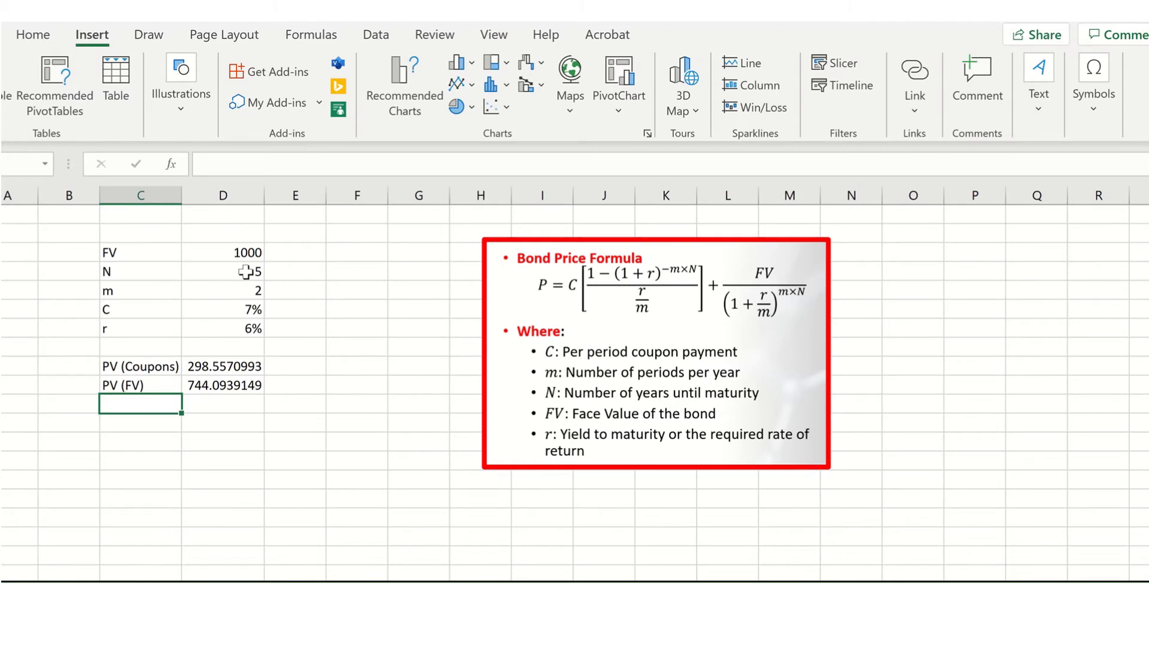
{"action": "type", "text": "Total"}
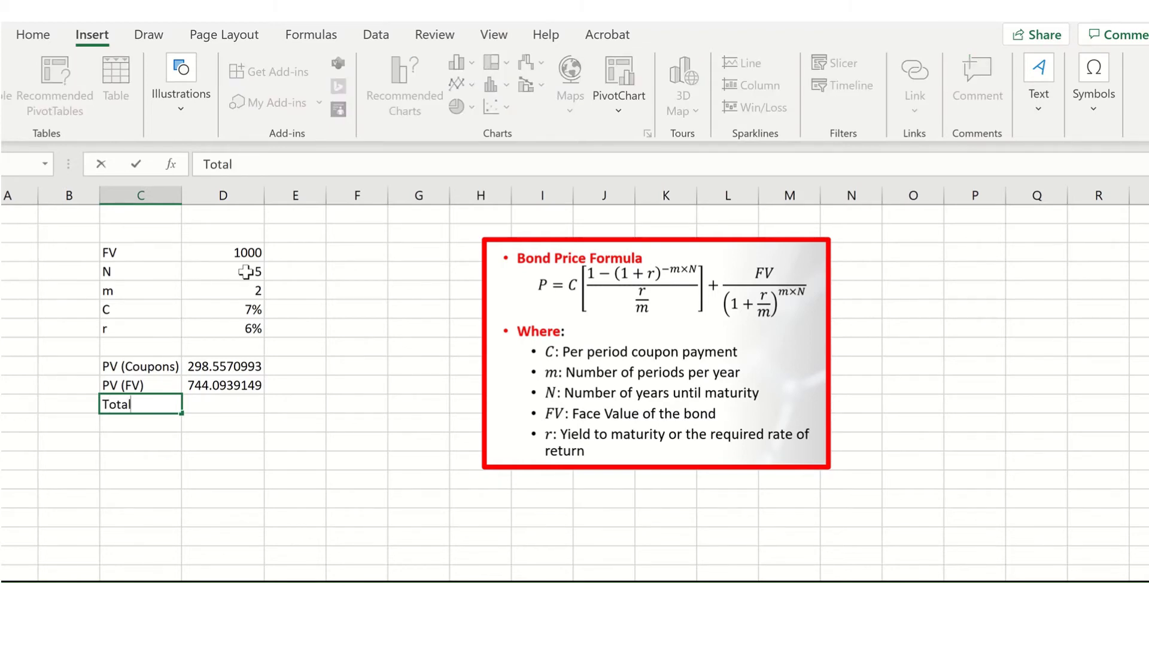
Step: Complete the Total label and AutoSum D9:D10 beside it to 1042.651014
{"action": "key", "text": "Tab"}
{"action": "key", "text": "alt+equal"}
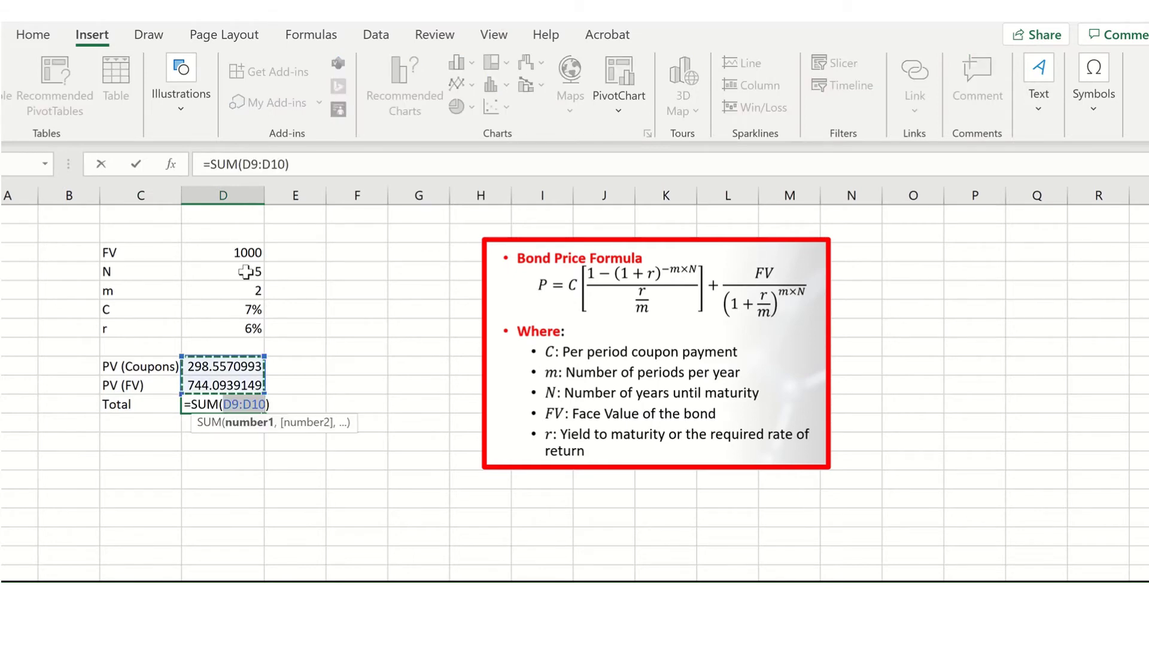
{"action": "key", "text": "Return"}
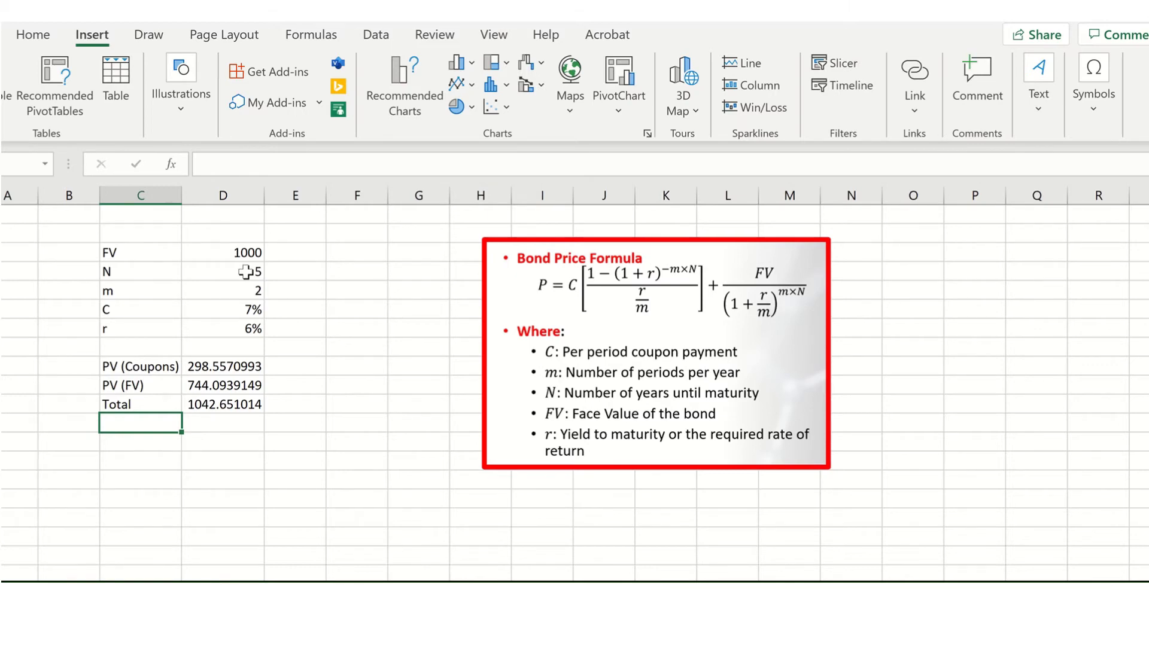
{"action": "left_click_drag", "start_coordinate": [234, 292], "coordinate": [168, 291]}
{"action": "left_click", "coordinate": [217, 292]}
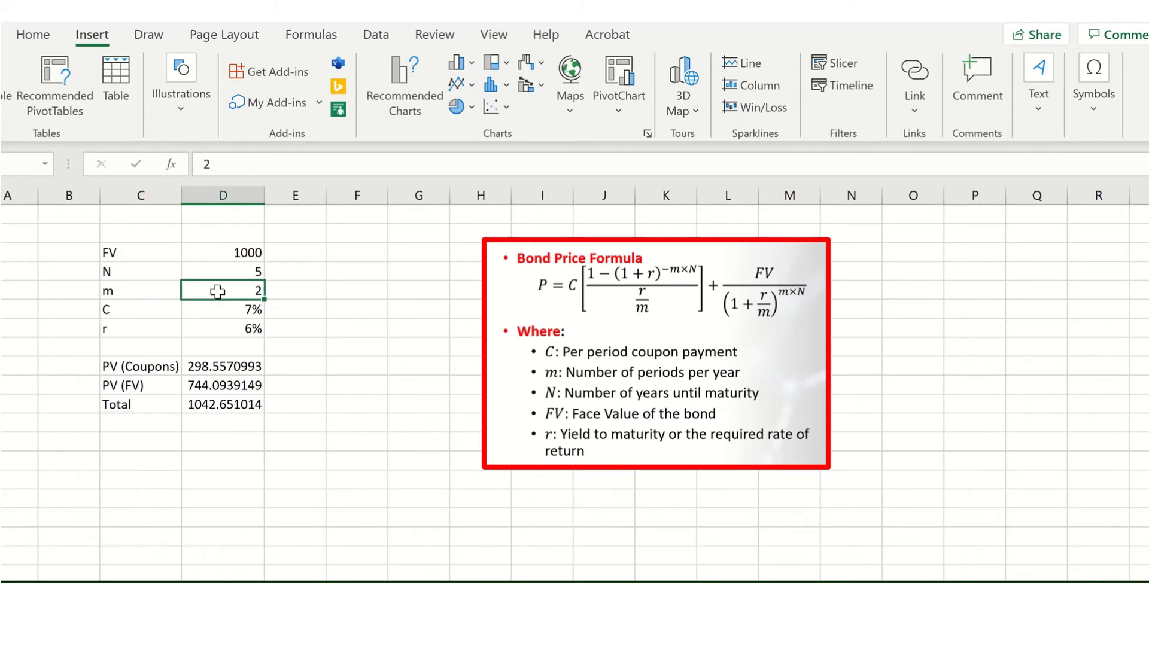
{"action": "type", "text": "4"}
{"action": "key", "text": "Return"}
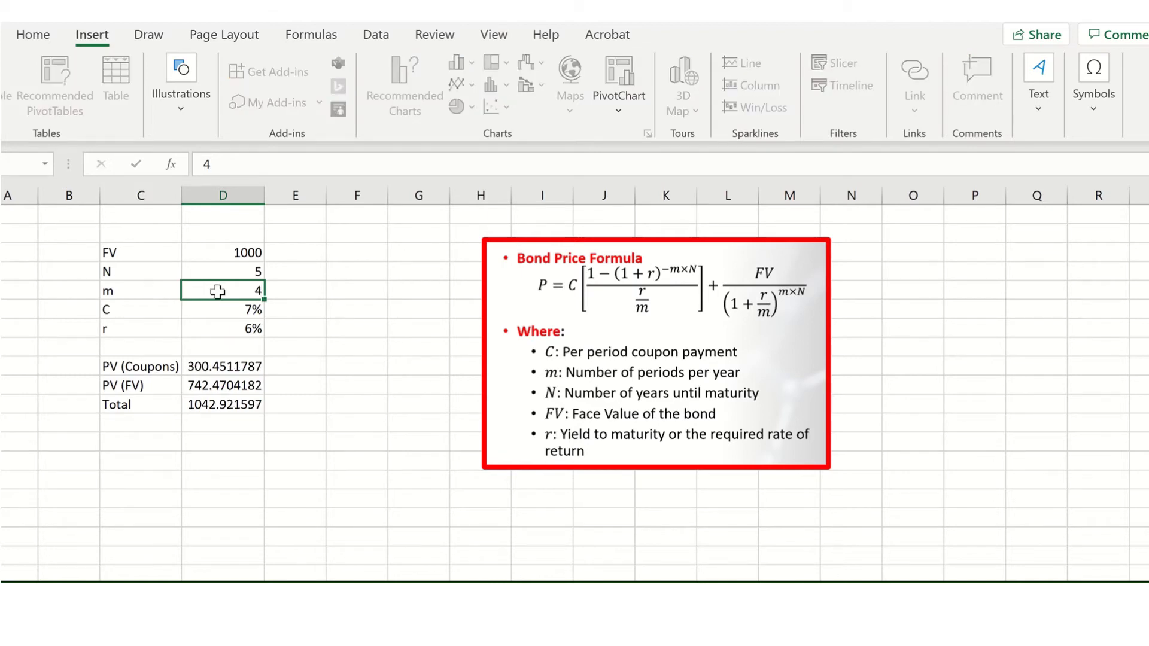
{"action": "left_click", "coordinate": [217, 291]}
{"action": "type", "text": "1"}
{"action": "key", "text": "Return"}
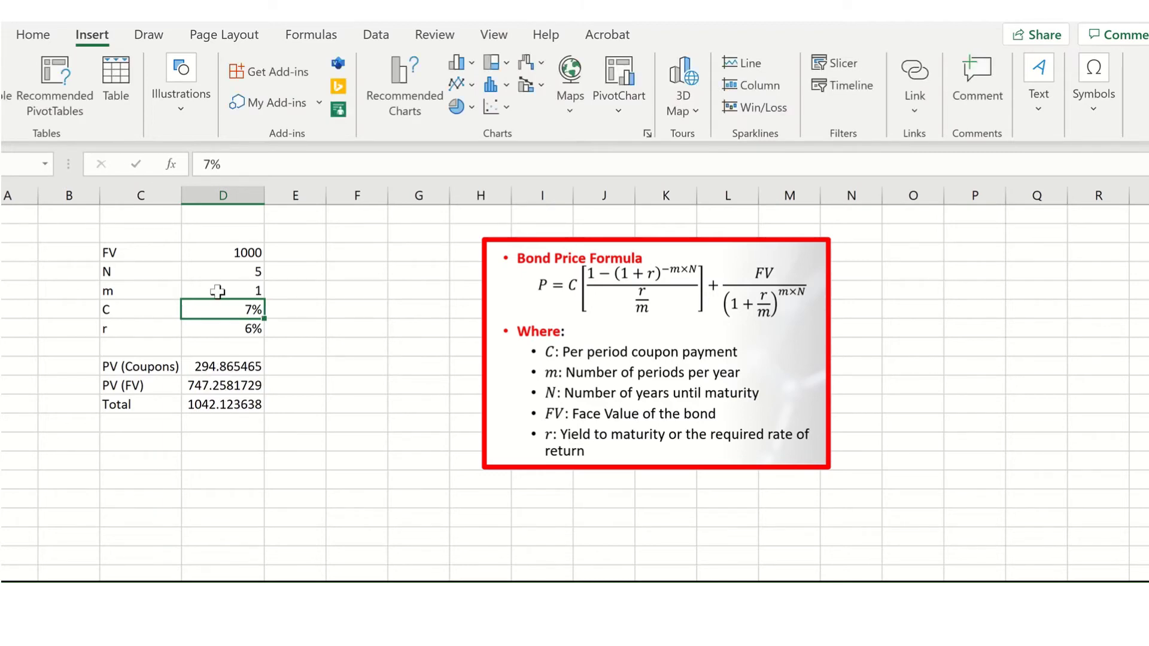
{"action": "left_click", "coordinate": [217, 291]}
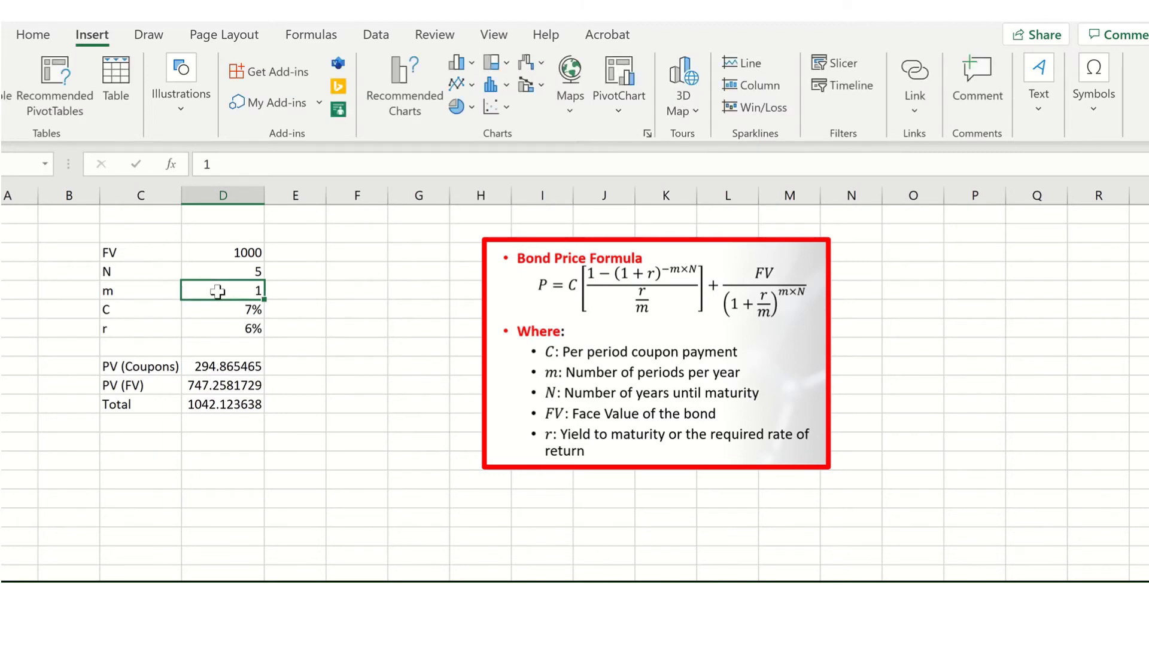
{"action": "type", "text": "2"}
{"action": "key", "text": "Return"}
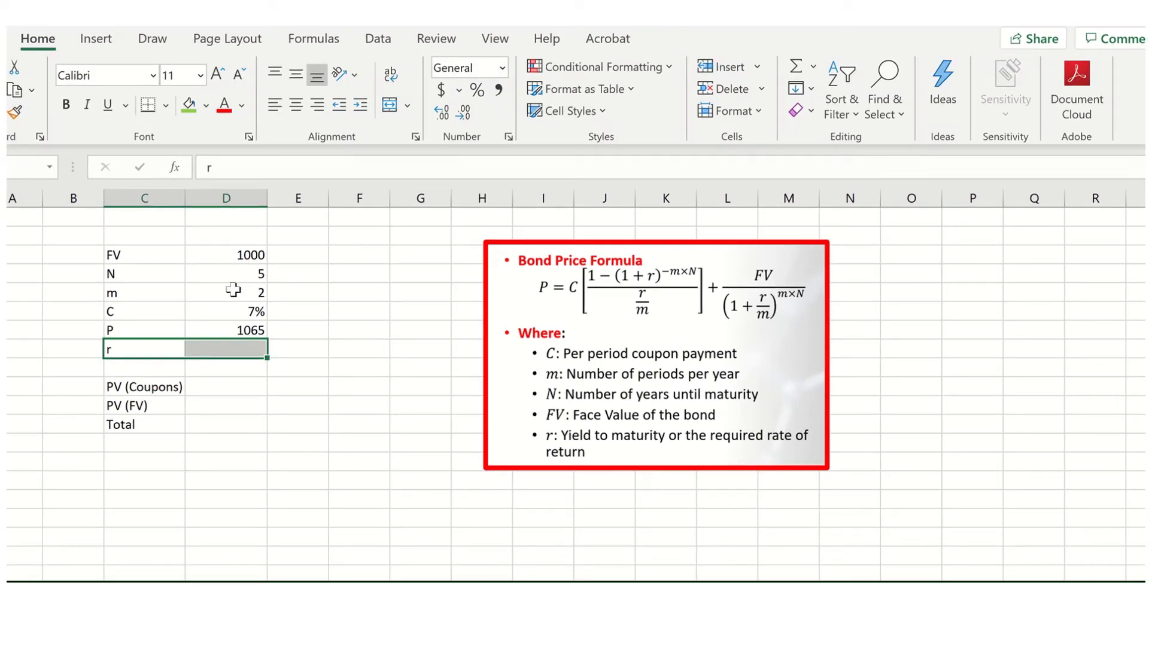
Step: Fill the P row green and make it bold, then select the empty r row
{"action": "left_click", "coordinate": [151, 348]}
{"action": "left_click_drag", "start_coordinate": [151, 348], "coordinate": [192, 349]}
{"action": "left_click_drag", "start_coordinate": [130, 254], "coordinate": [242, 331]}
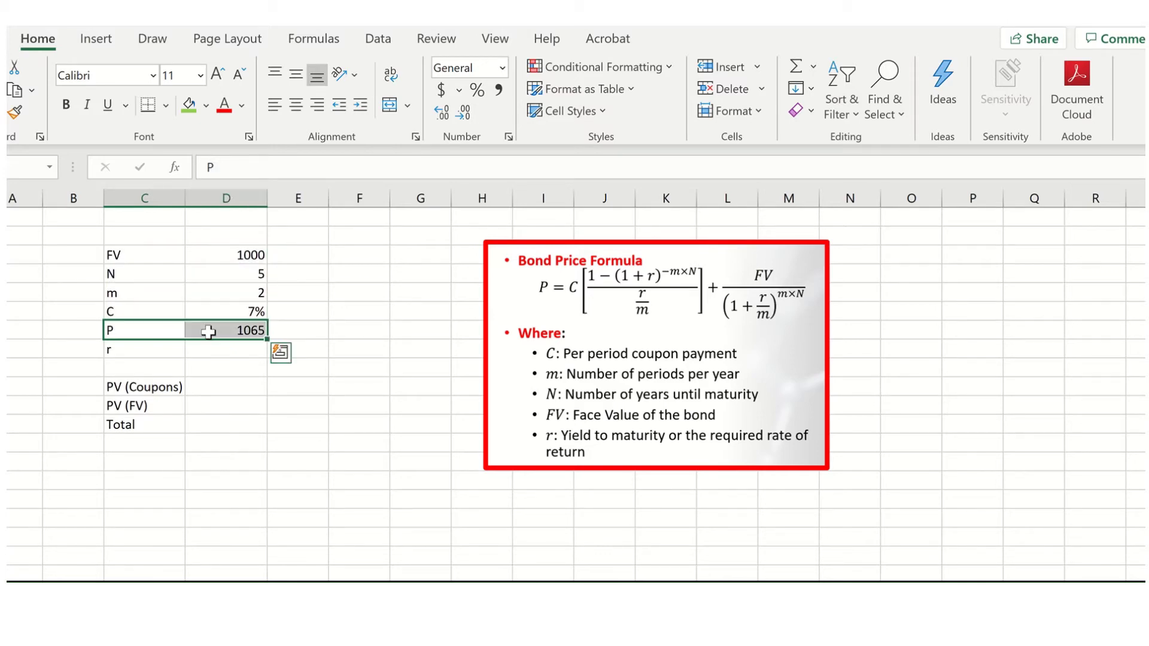
{"action": "left_click", "coordinate": [189, 105]}
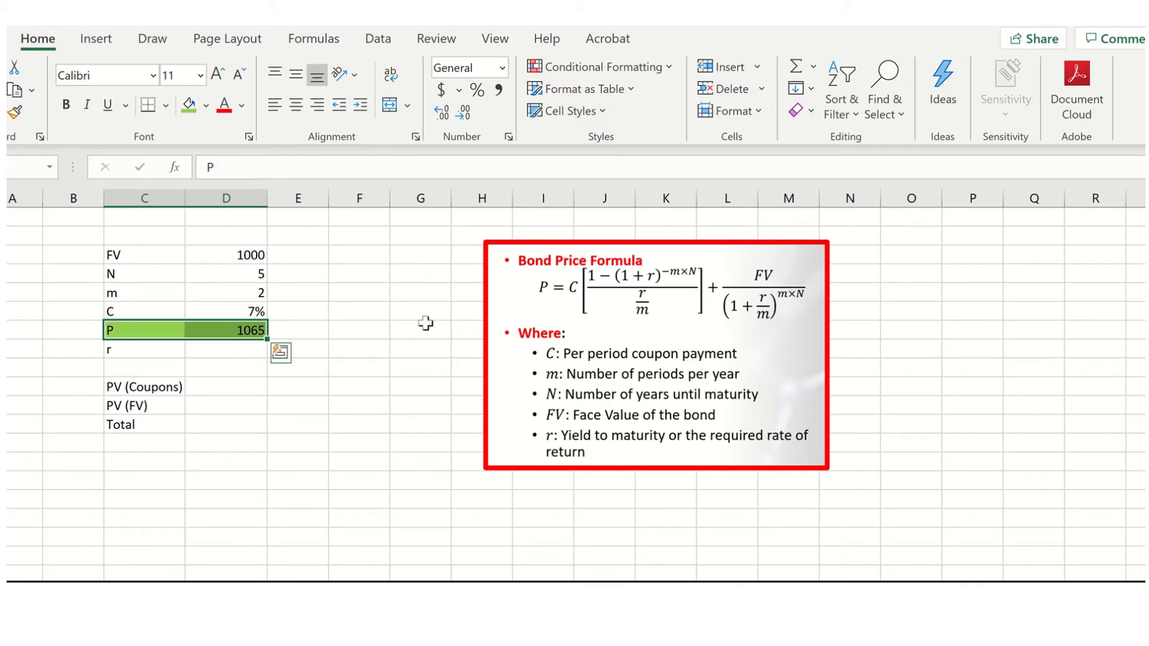
{"action": "key", "text": "ctrl+b"}
{"action": "left_click", "coordinate": [225, 353]}
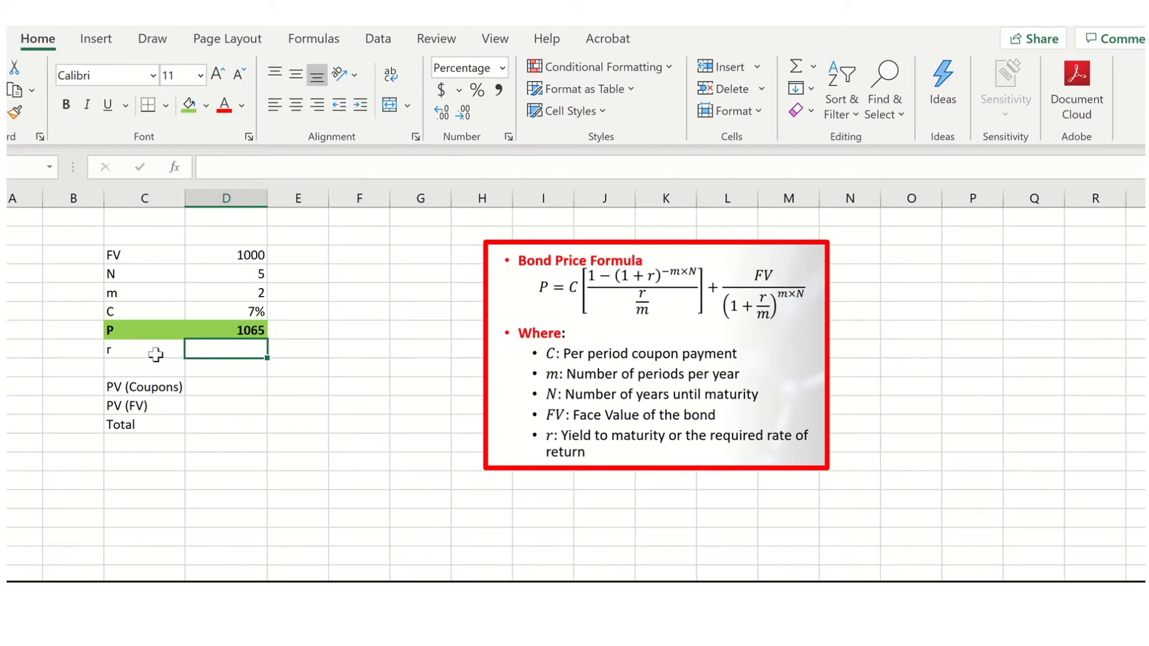
{"action": "left_click_drag", "start_coordinate": [156, 355], "coordinate": [191, 357]}
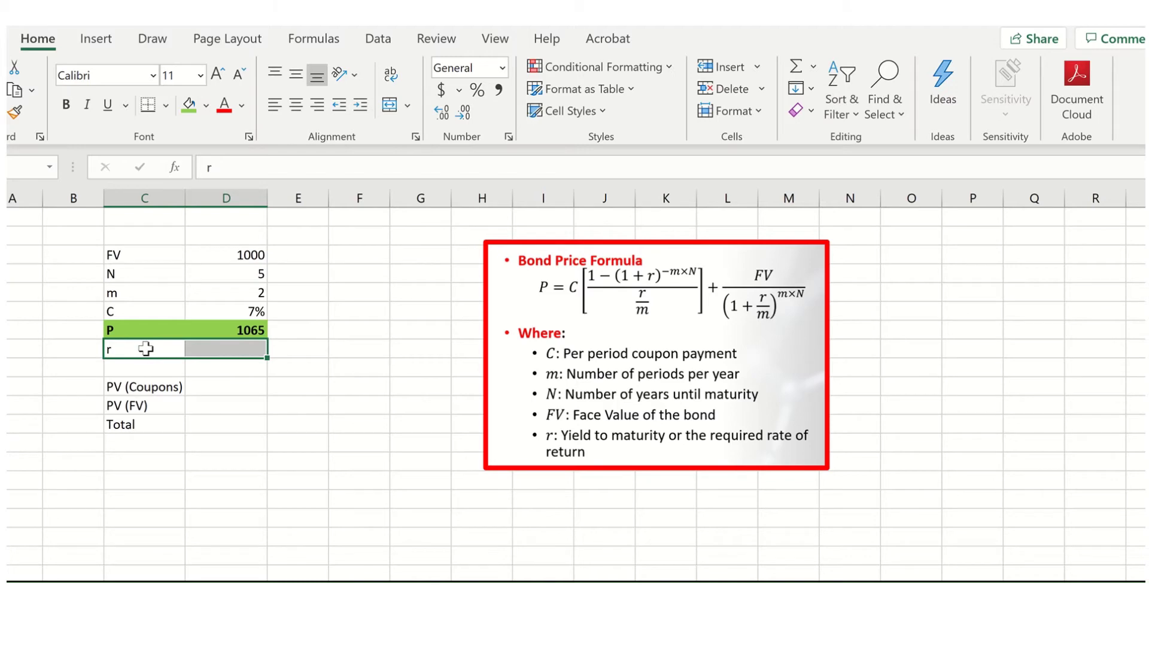
Step: Fill the r row C8:D8 with yellow
{"action": "left_click", "coordinate": [205, 107]}
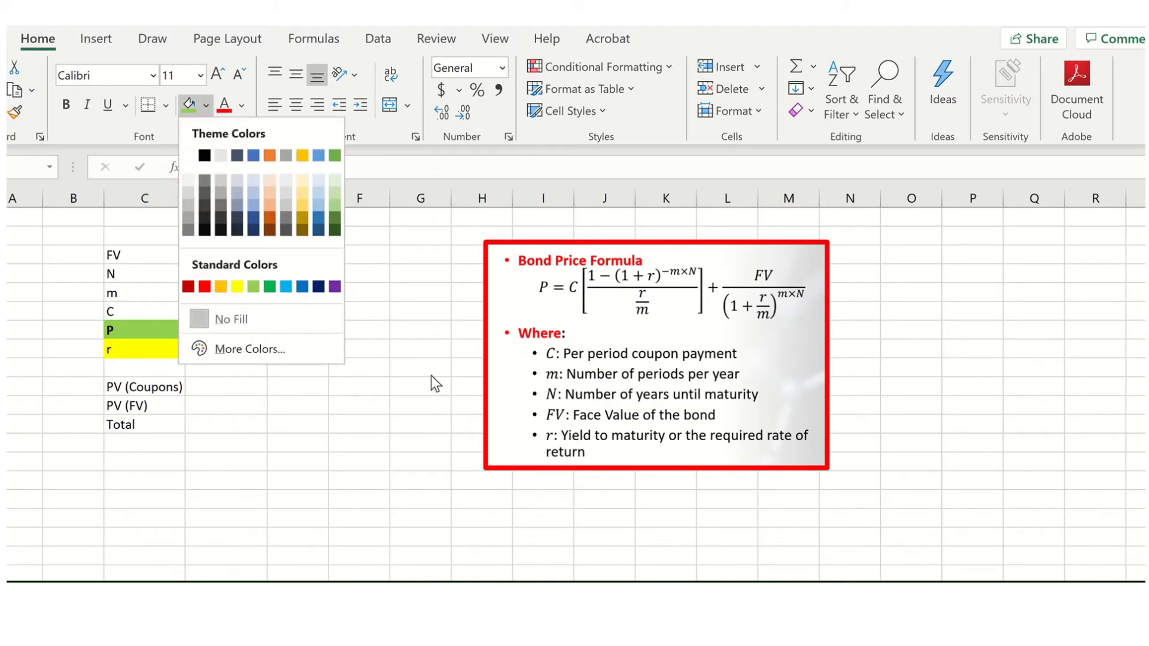
{"action": "key", "text": "Escape"}
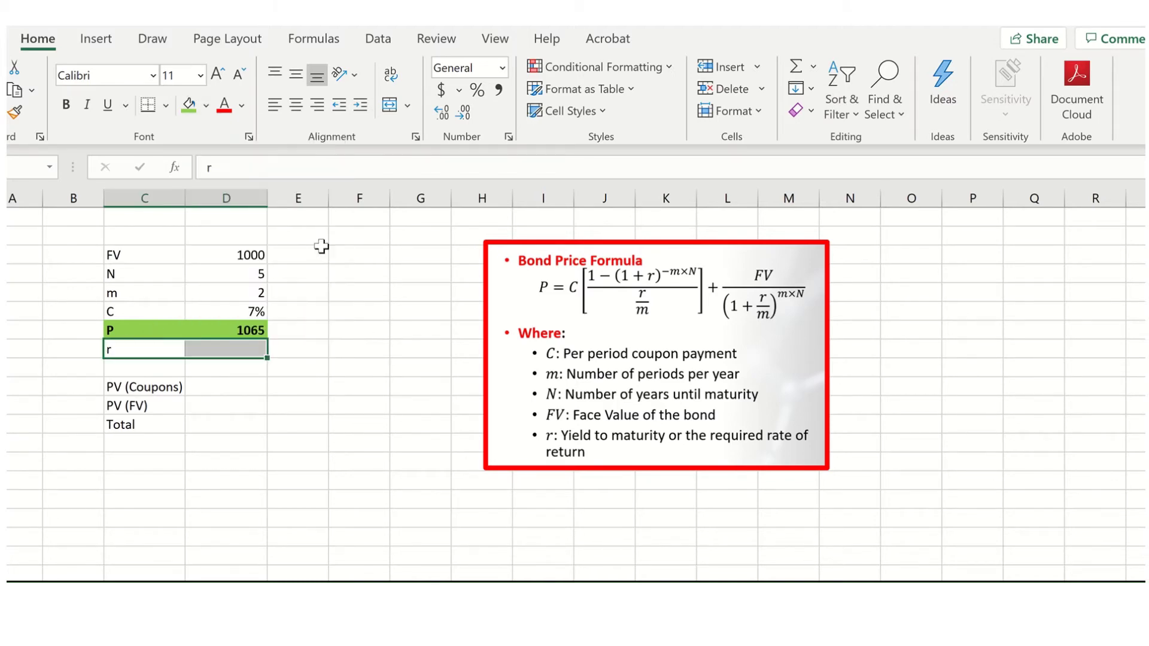
{"action": "left_click", "coordinate": [207, 105]}
{"action": "left_click", "coordinate": [238, 287]}
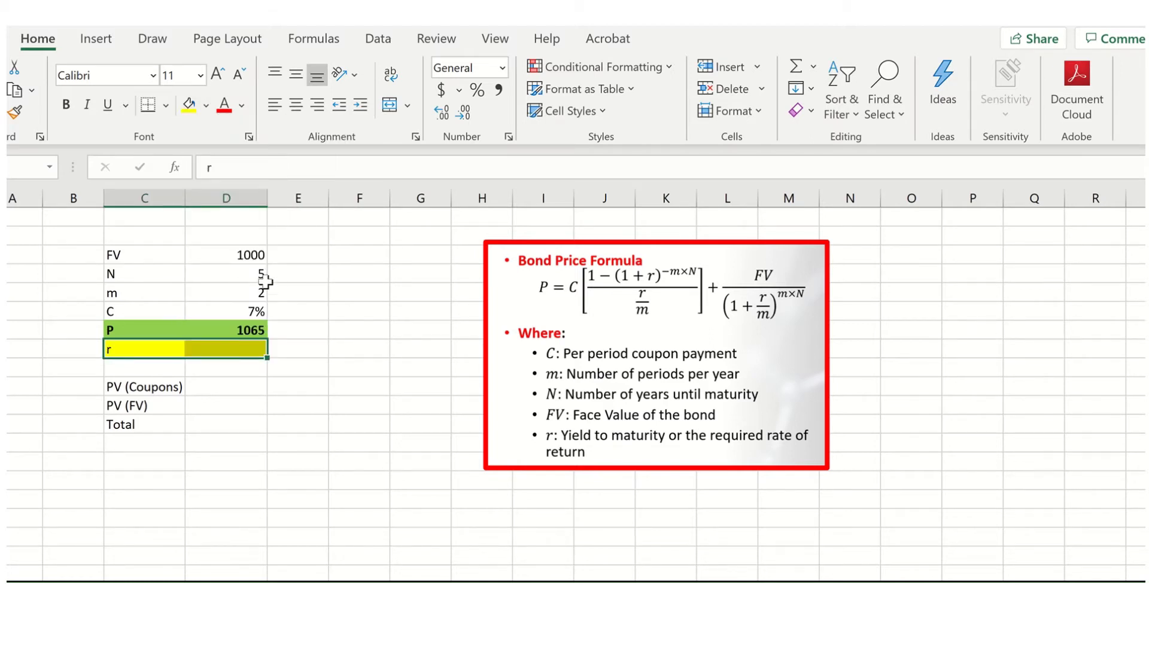
{"action": "left_click", "coordinate": [250, 257]}
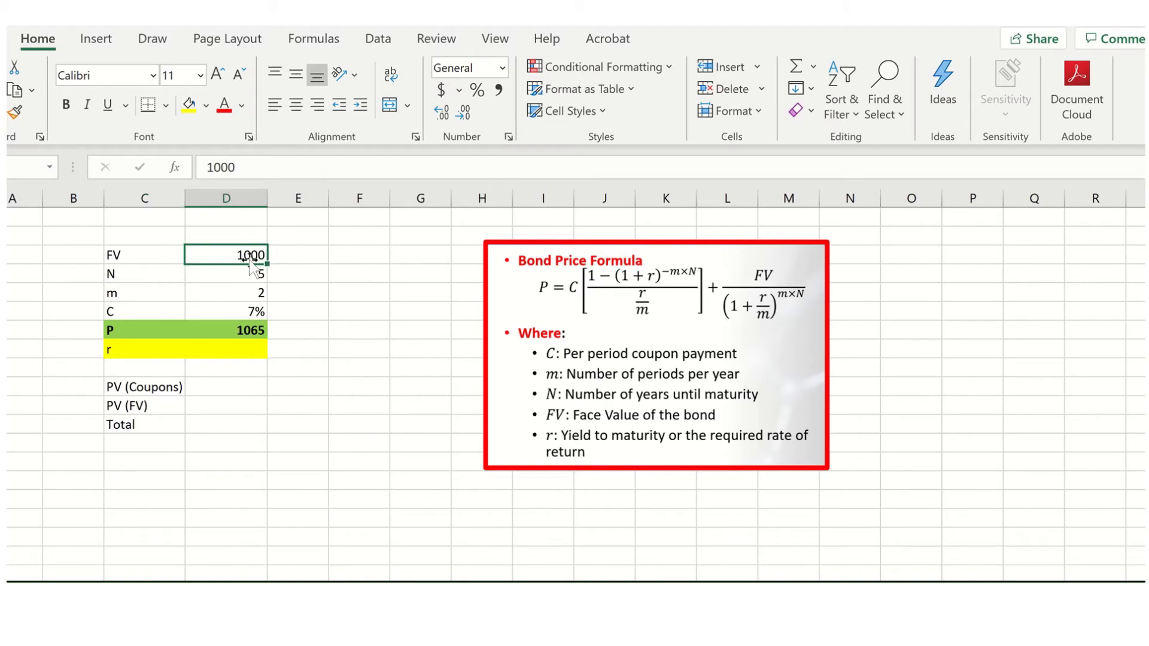
Step: Enter 6% as the yield r in D8, checking the inputs above it
{"action": "key", "text": "Down"}
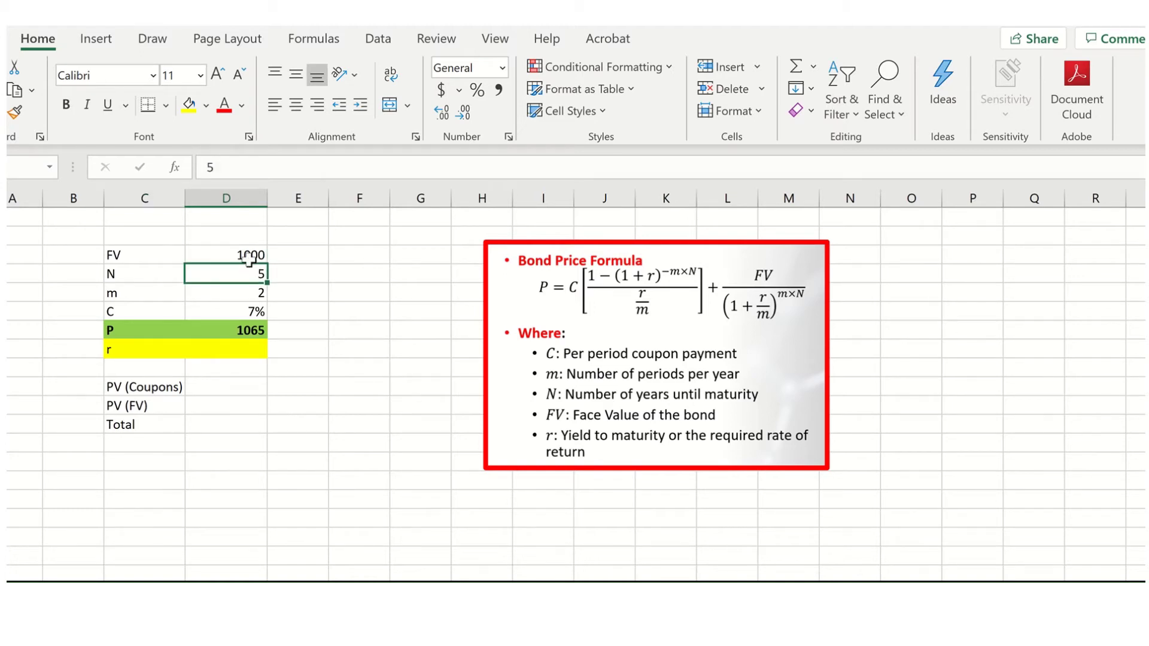
{"action": "key", "text": "Down"}
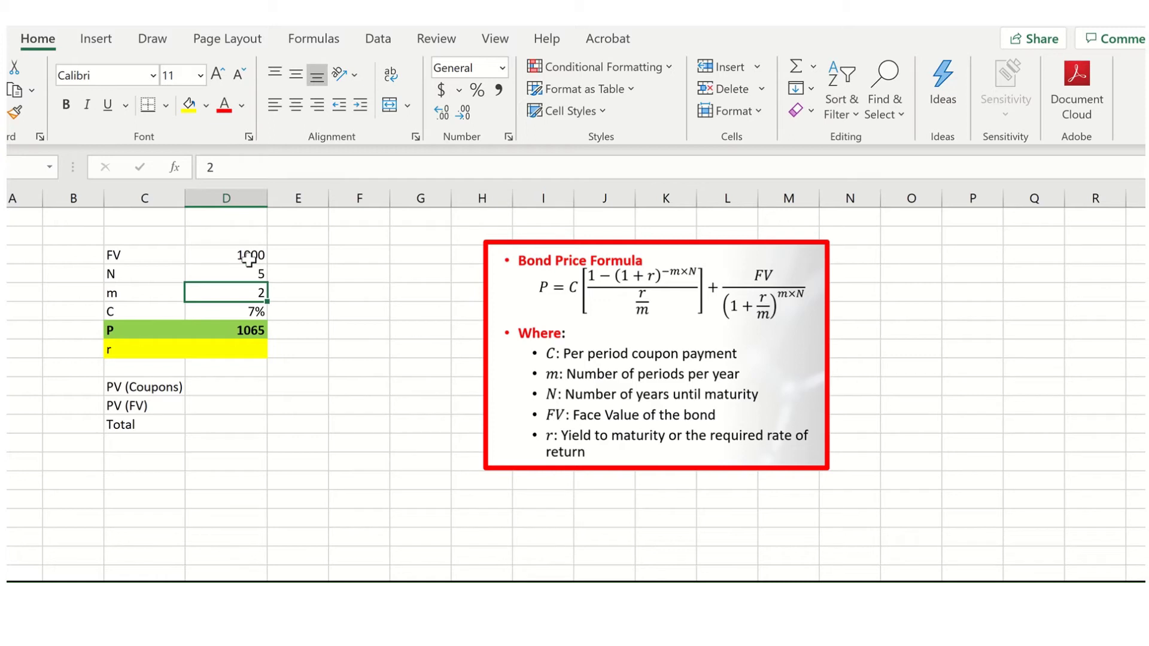
{"action": "key", "text": "Down"}
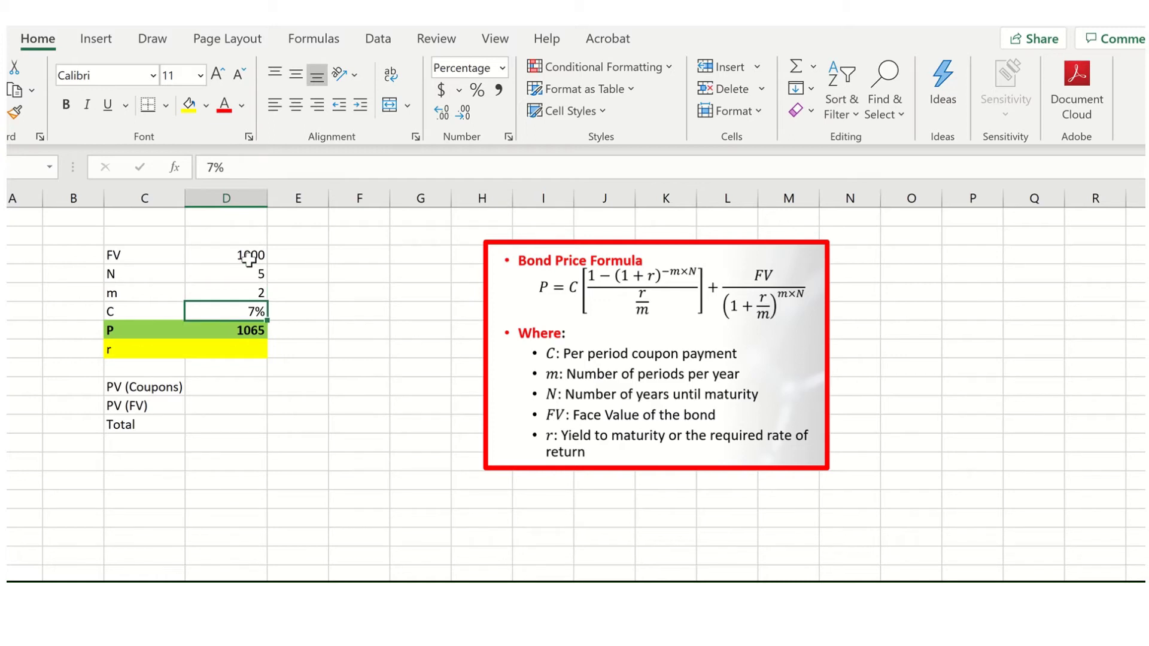
{"action": "key", "text": "Down"}
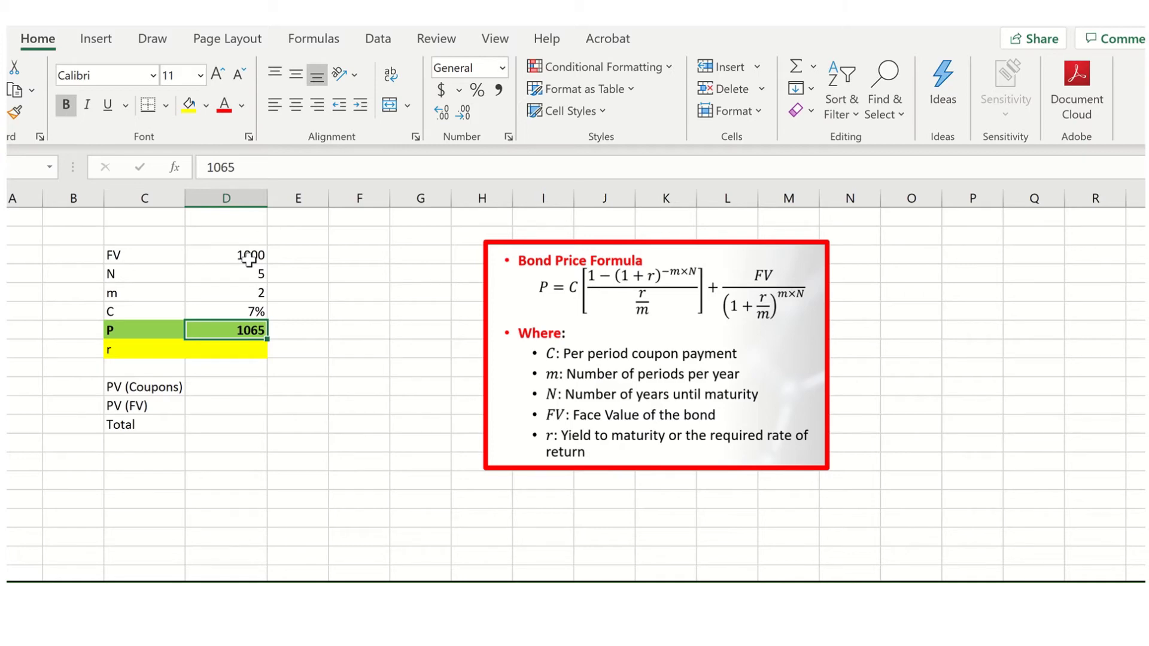
{"action": "key", "text": "Down"}
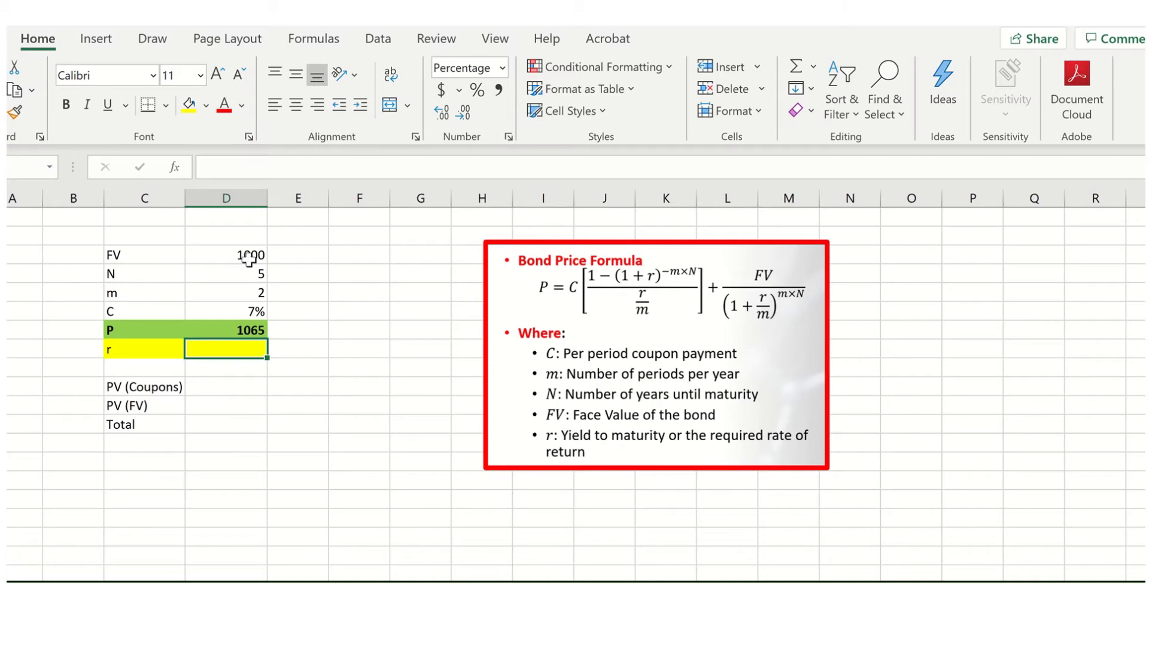
{"action": "type", "text": "6"}
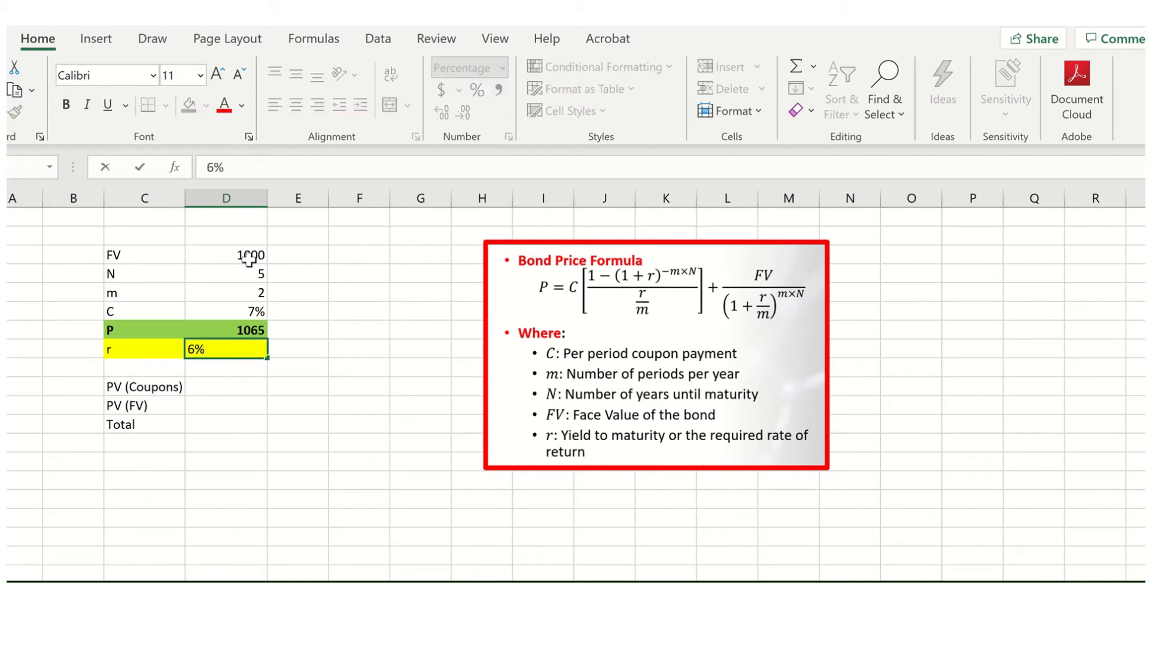
{"action": "key", "text": "Down"}
{"action": "key", "text": "Down"}
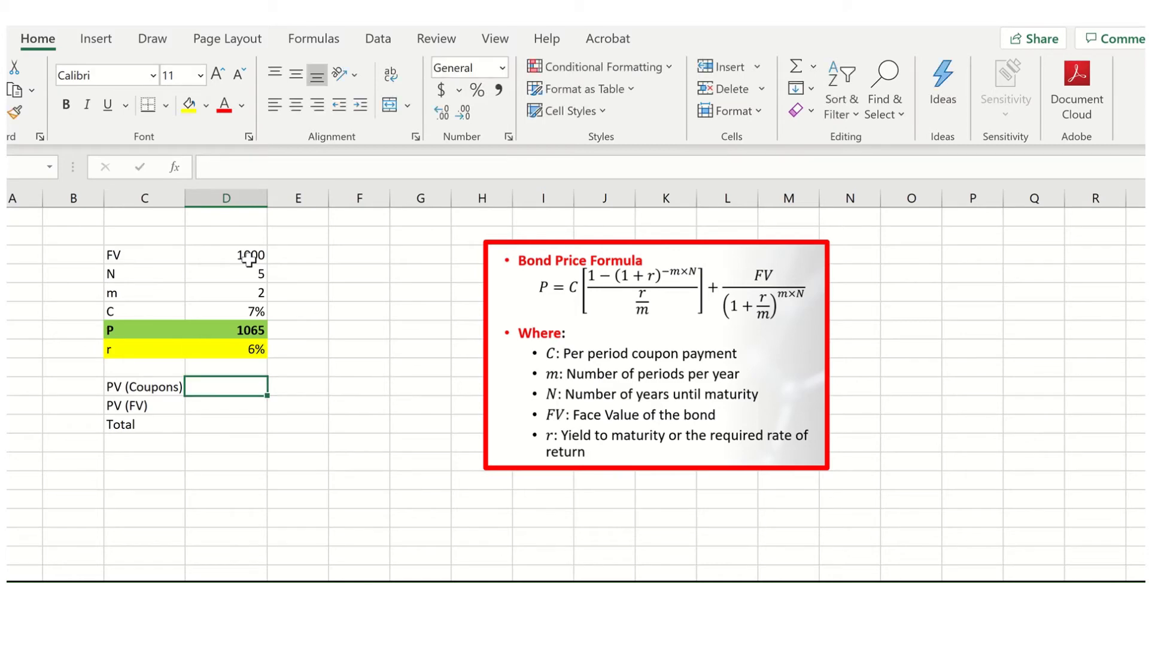
{"action": "key", "text": "Up"}
{"action": "key", "text": "Up"}
{"action": "key", "text": "Up"}
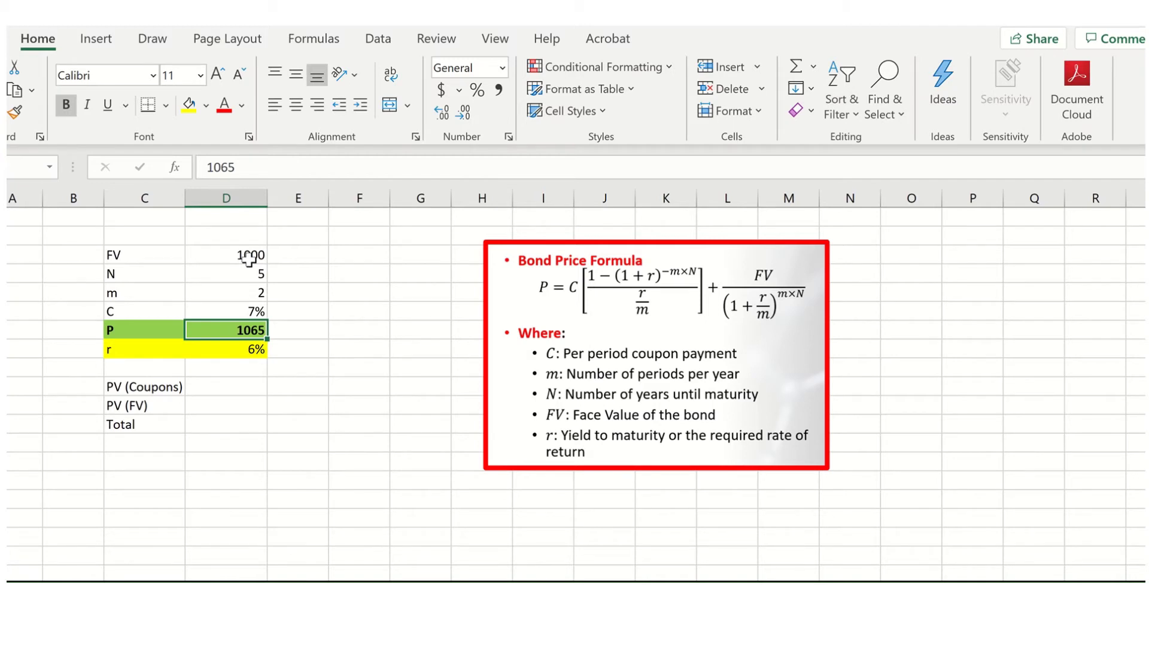
{"action": "key", "text": "Down"}
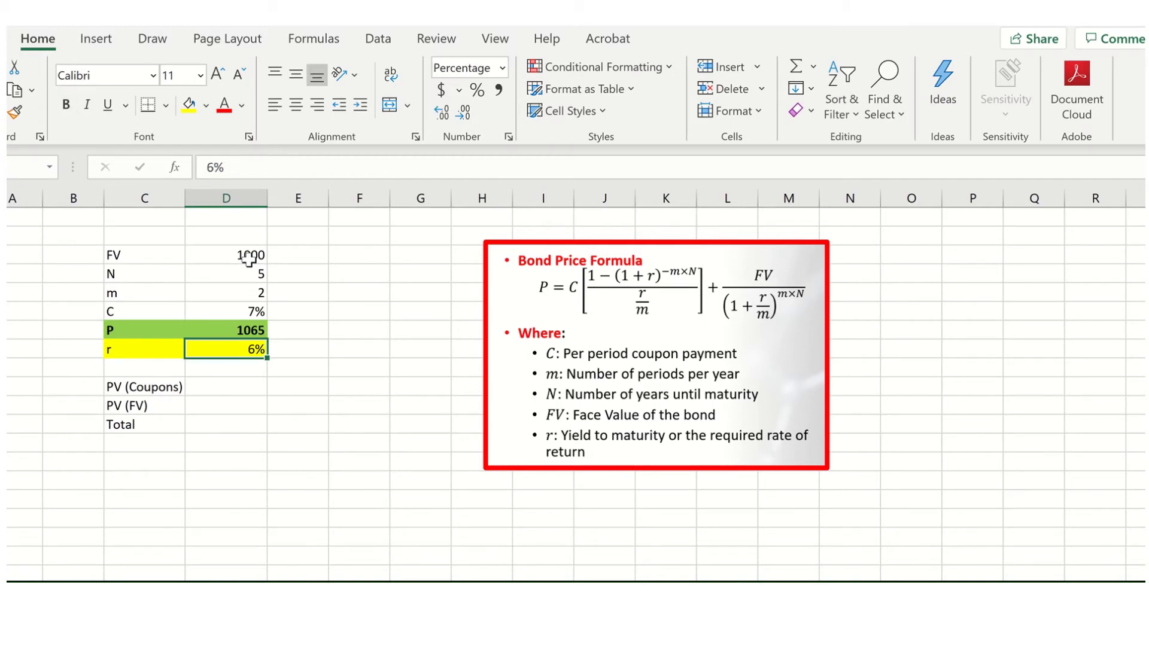
{"action": "key", "text": "Down"}
{"action": "key", "text": "Down"}
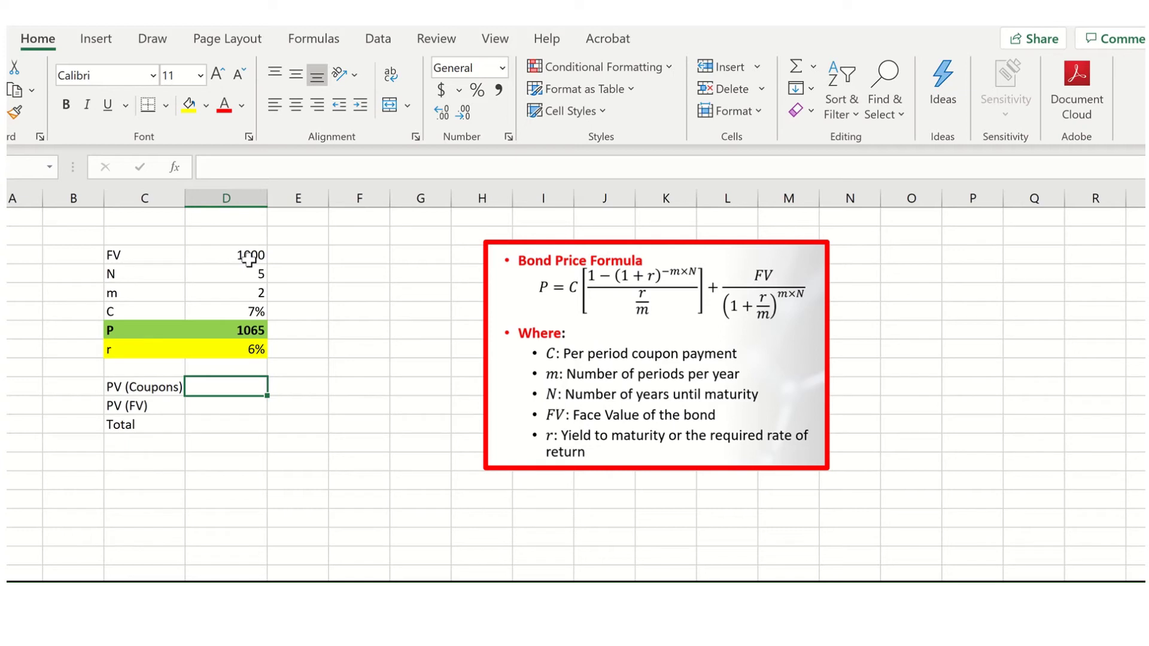
Step: Begin the D10 formula with the coupon payment ((D6/D5)*D3)
{"action": "type", "text": "="}
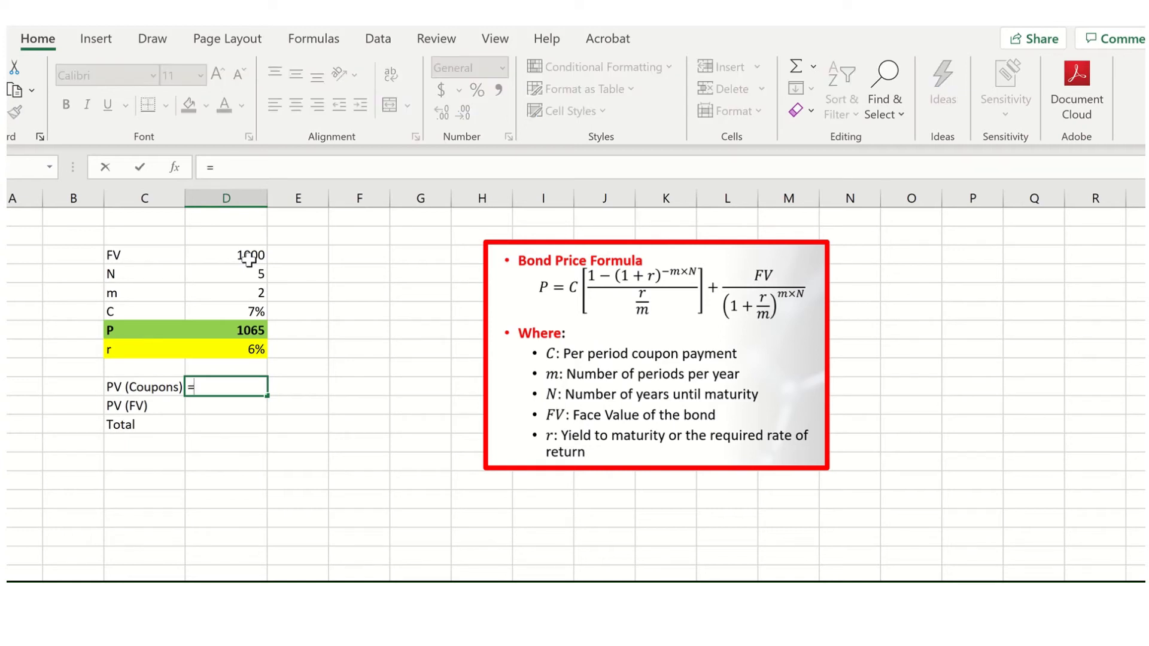
{"action": "type", "text": "("}
{"action": "left_click", "coordinate": [253, 311]}
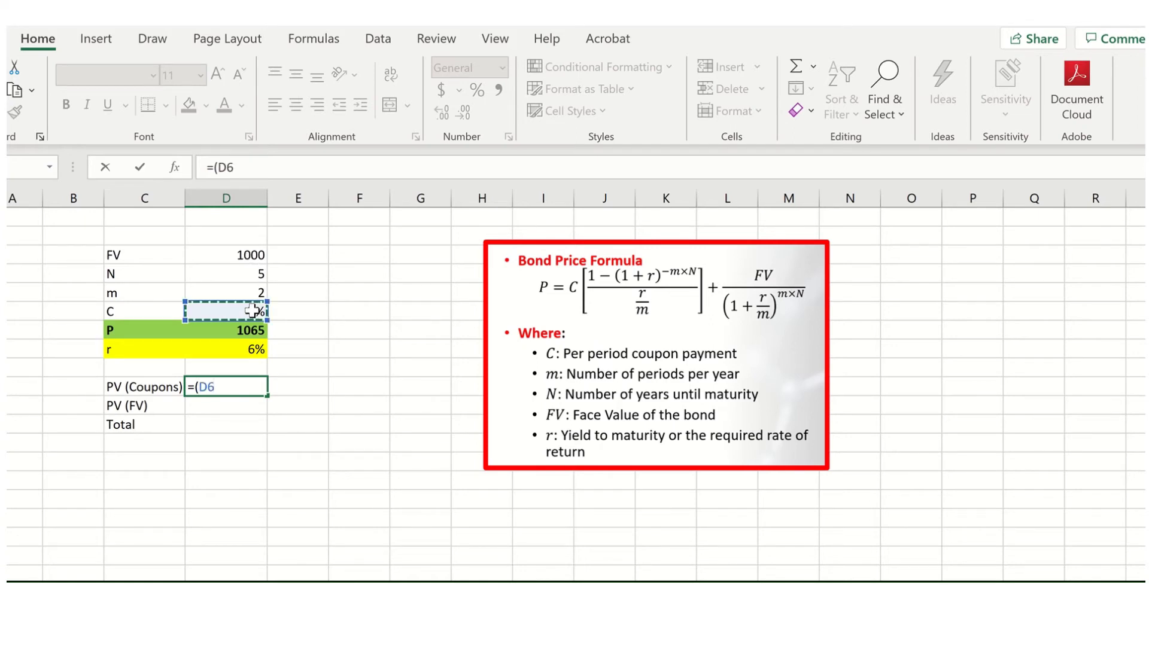
{"action": "type", "text": "/"}
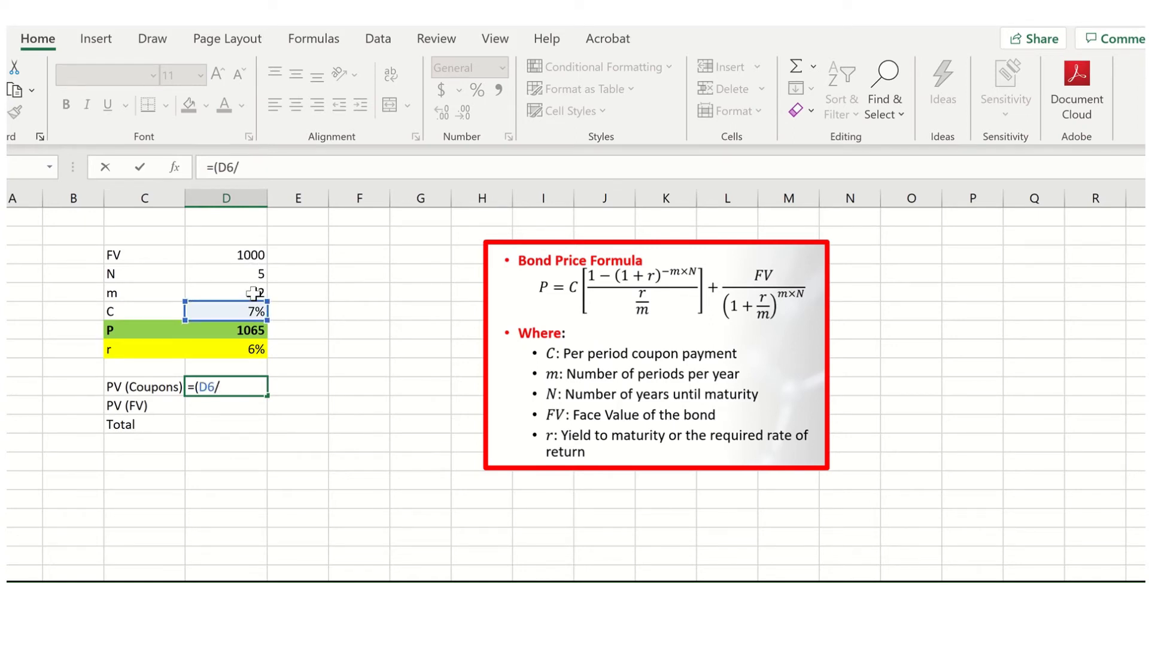
{"action": "left_click", "coordinate": [252, 293]}
{"action": "type", "text": ")*"}
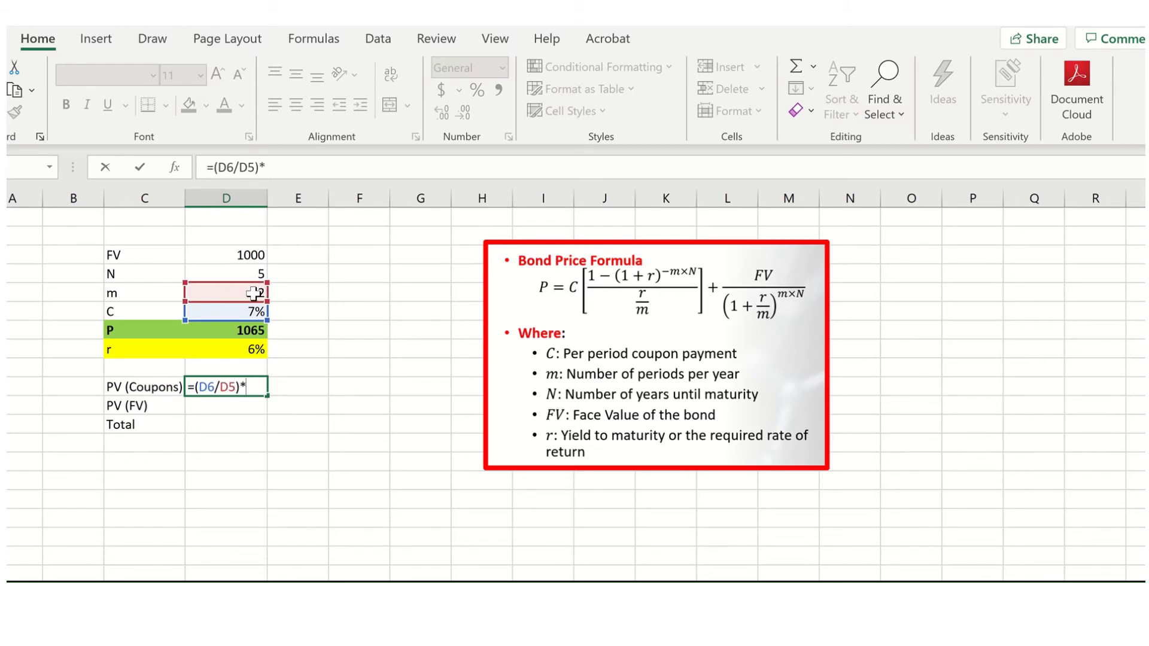
{"action": "left_click", "coordinate": [256, 252]}
{"action": "left_click", "coordinate": [209, 168]}
{"action": "type", "text": "("}
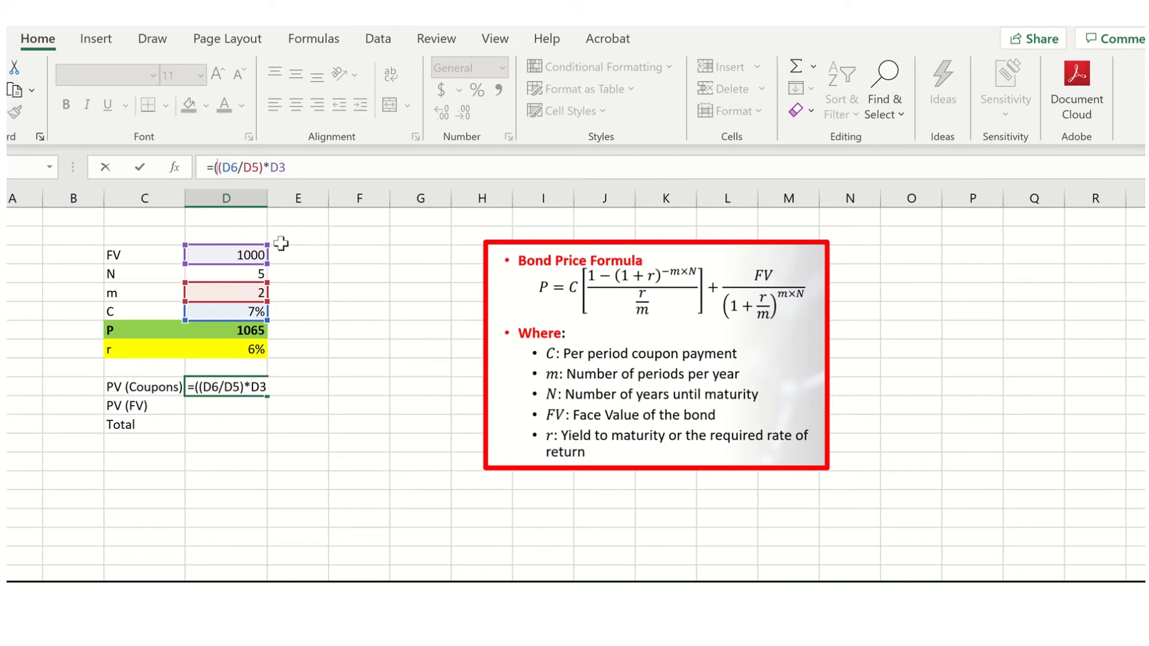
{"action": "left_click", "coordinate": [342, 168]}
{"action": "type", "text": ")*((1-(1+"}
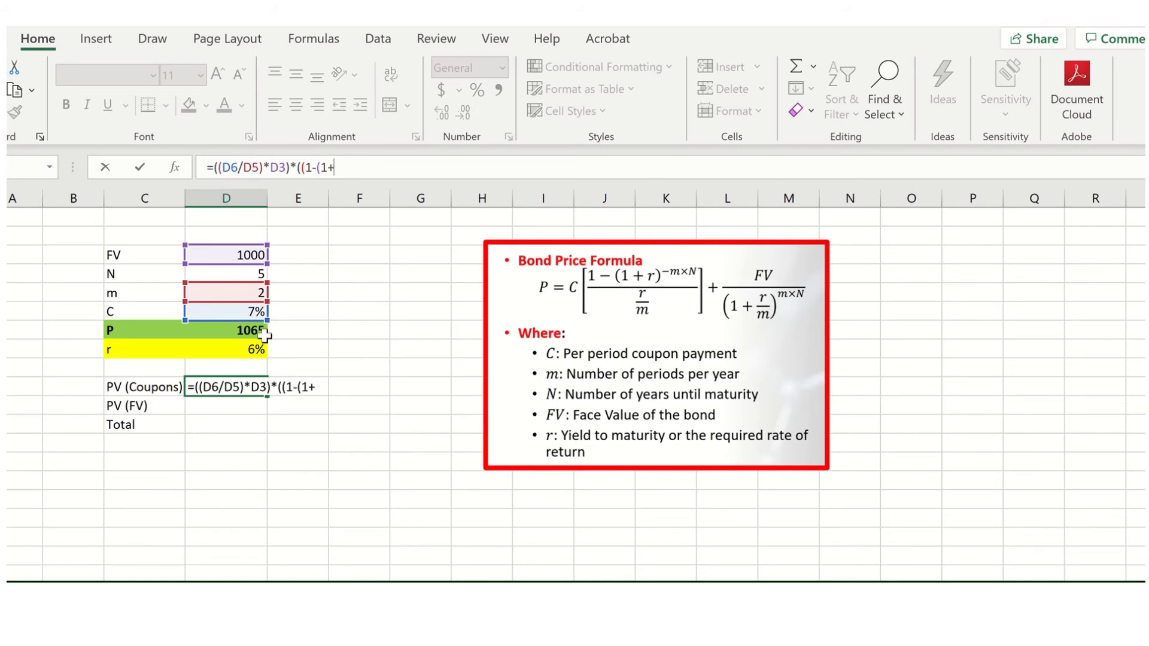
Step: Complete the annuity factor ((1-(1+D8/D5)^(-D5*D4))/(D8/D5)), giving 298.5570993
{"action": "left_click", "coordinate": [254, 352]}
{"action": "type", "text": "/"}
{"action": "left_click", "coordinate": [252, 291]}
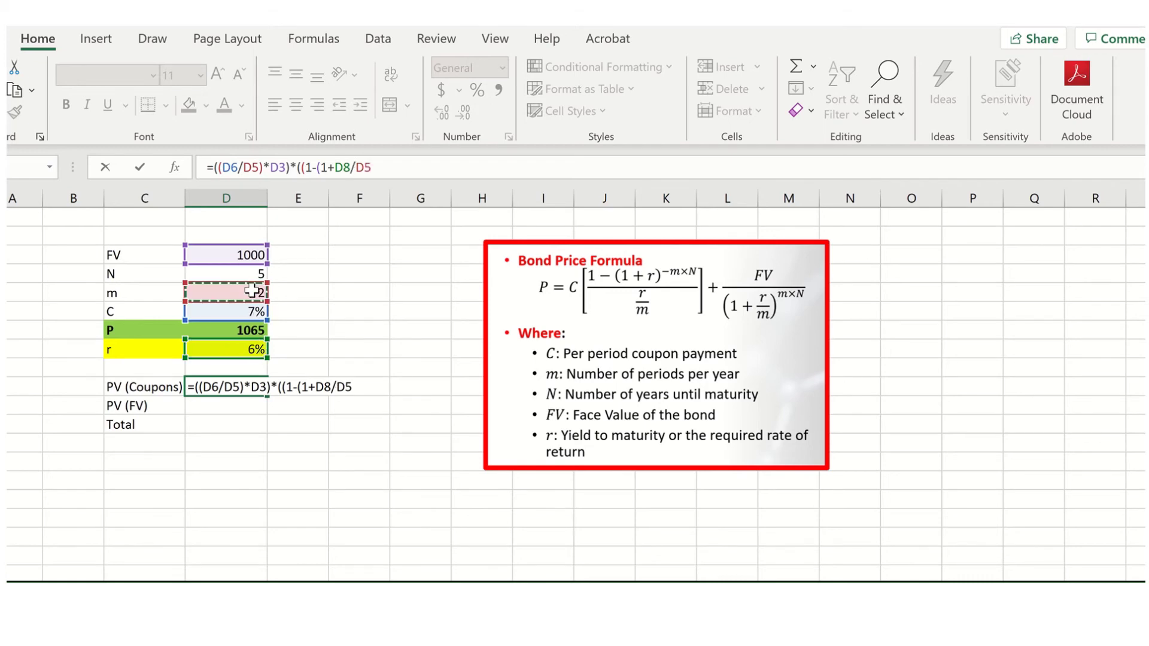
{"action": "type", "text": ")^(-"}
{"action": "left_click", "coordinate": [252, 291]}
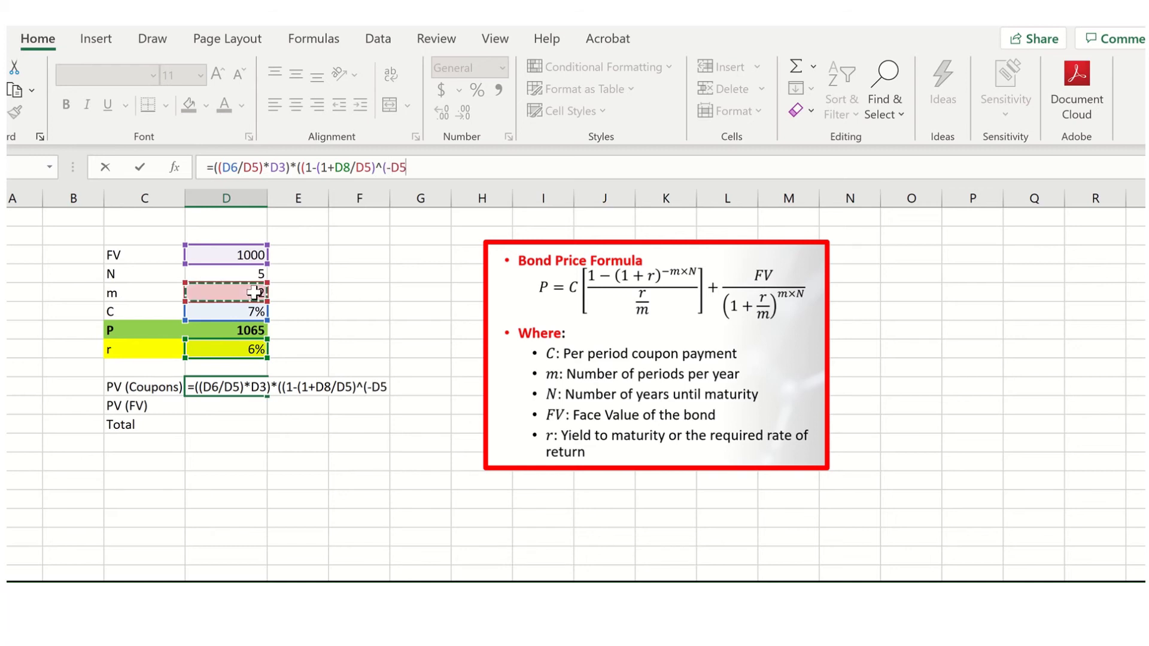
{"action": "type", "text": "*"}
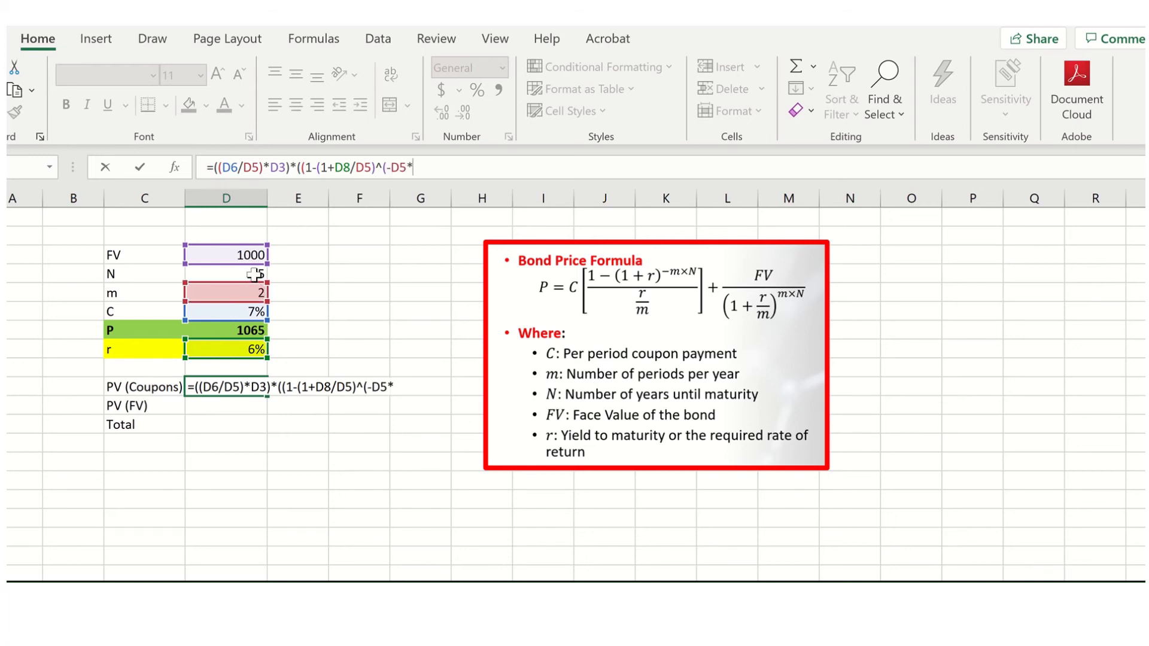
{"action": "left_click", "coordinate": [254, 274]}
{"action": "type", "text": "))"}
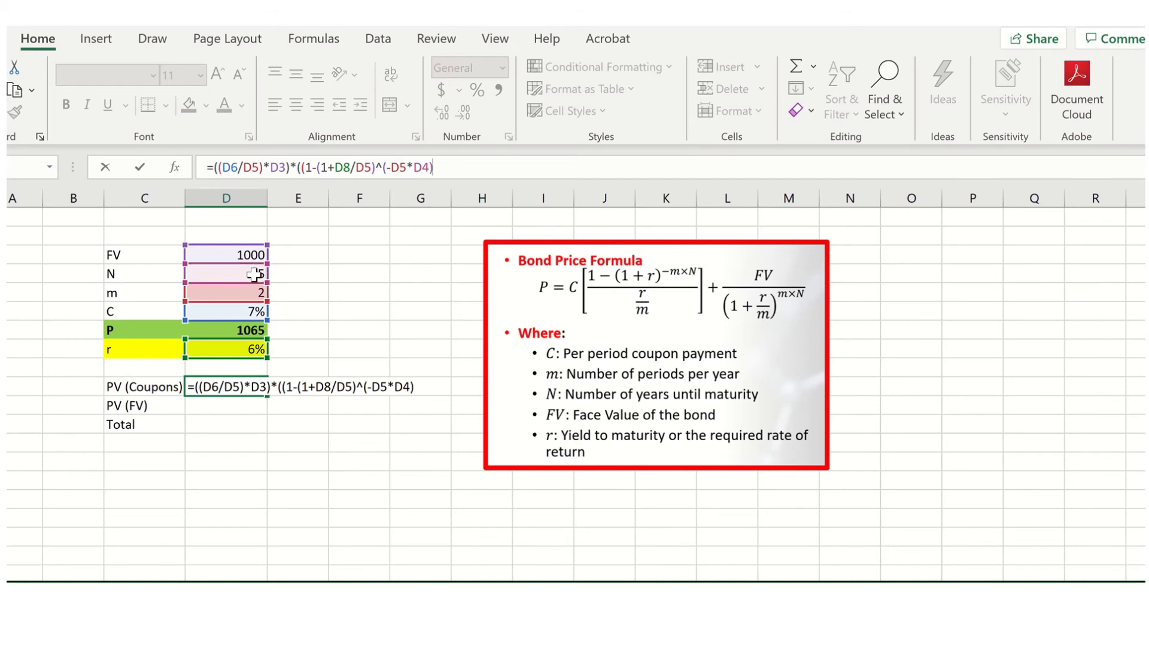
{"action": "type", "text": "/("}
{"action": "left_click", "coordinate": [247, 349]}
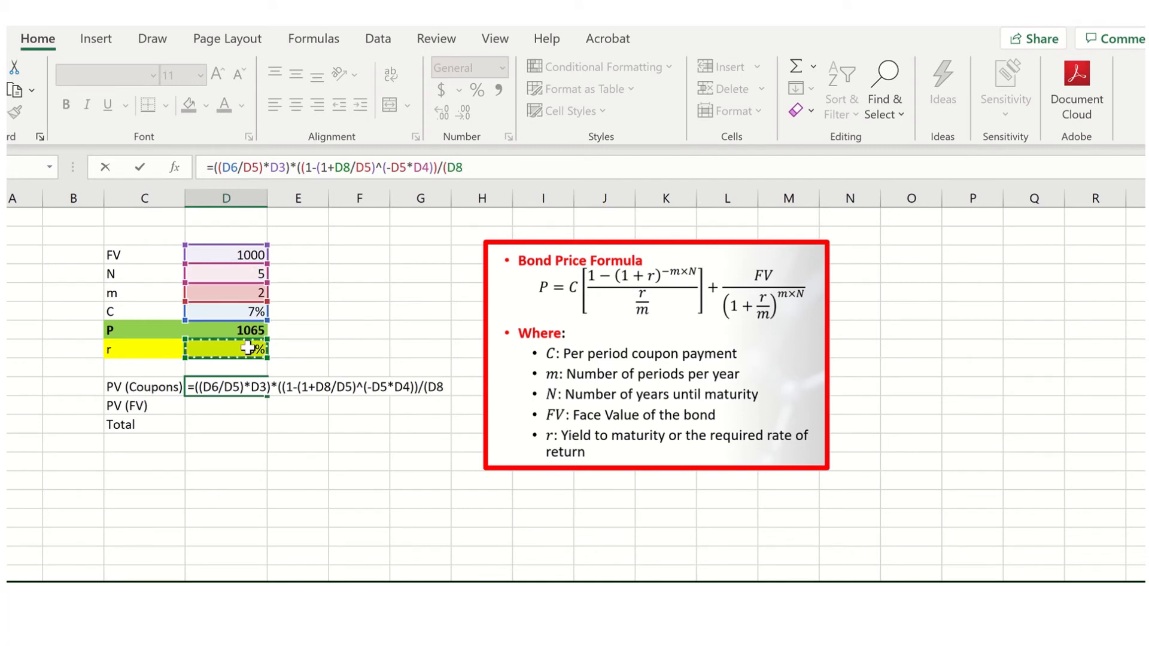
{"action": "type", "text": "/"}
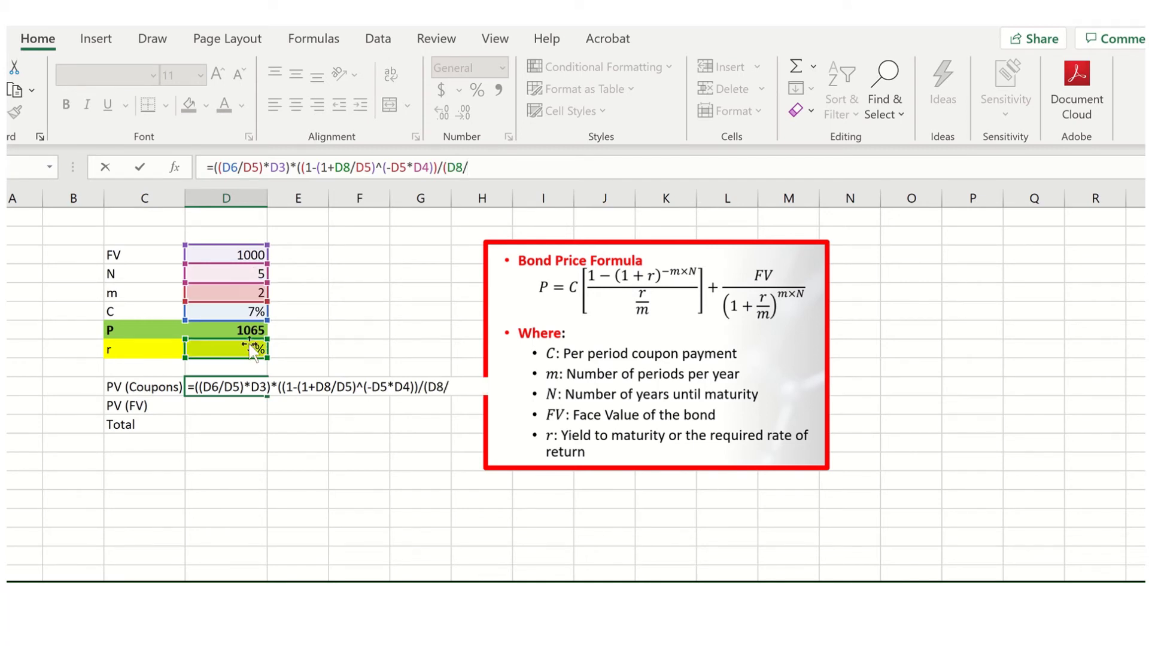
{"action": "left_click", "coordinate": [251, 291]}
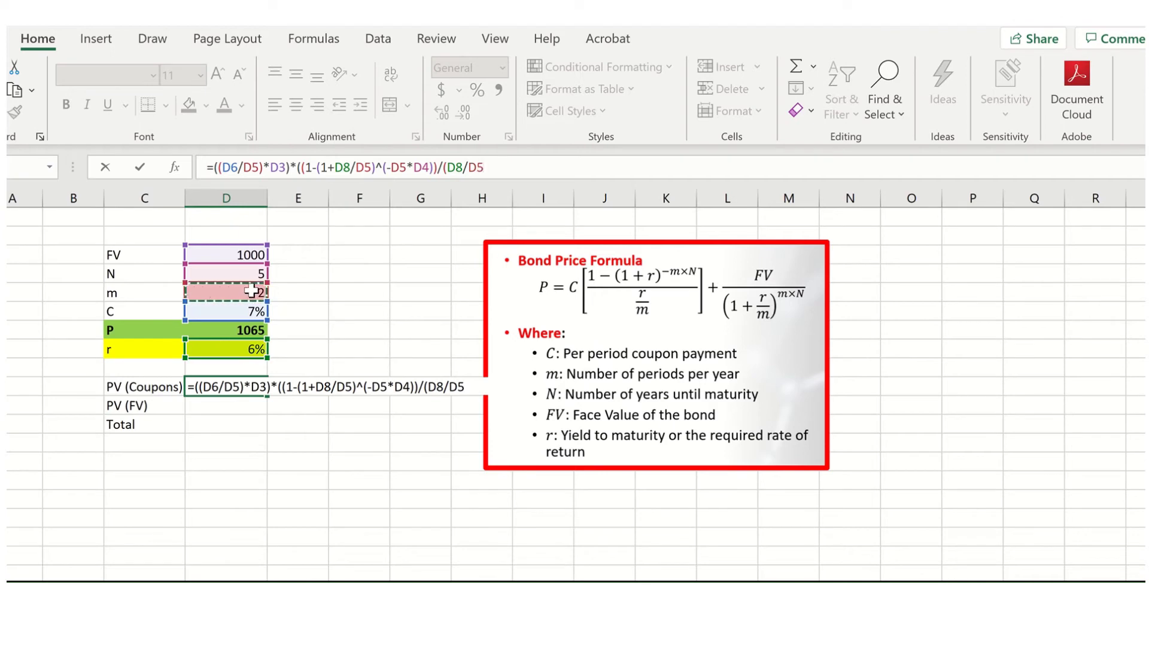
{"action": "type", "text": "))"}
{"action": "key", "text": "Return"}
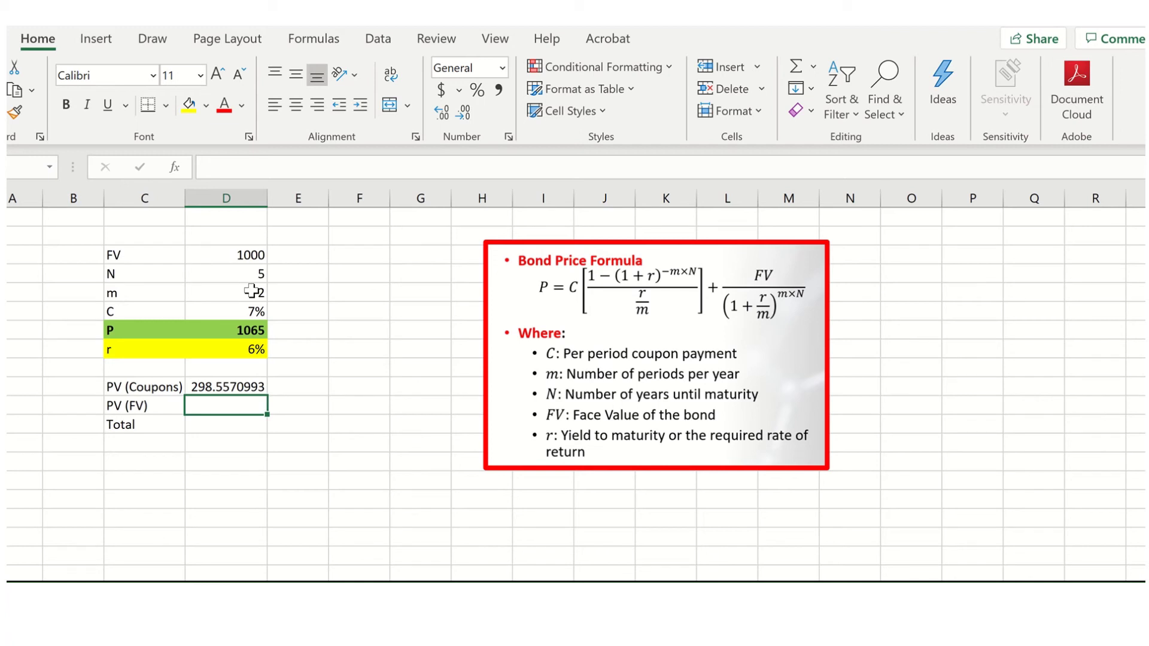
Step: Enter the PV (FV) formula =D3/(1+D8/D5)^(D4*D5) in D11, showing 744.0939149
{"action": "type", "text": "="}
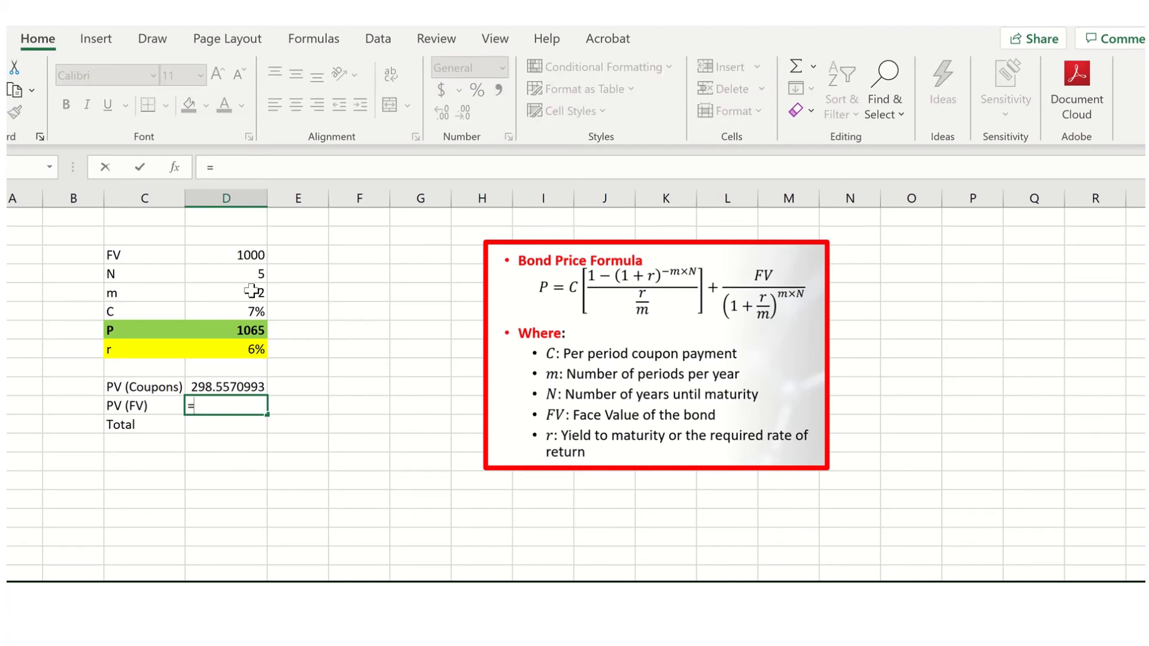
{"action": "left_click", "coordinate": [251, 259]}
{"action": "type", "text": "/("}
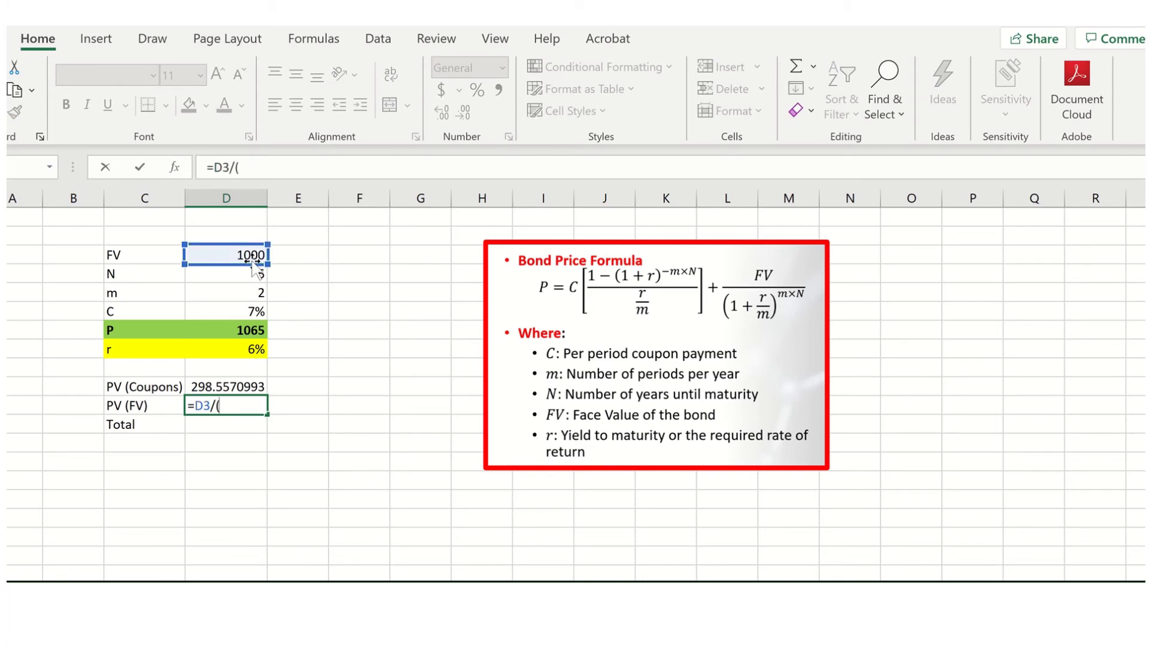
{"action": "type", "text": "1+"}
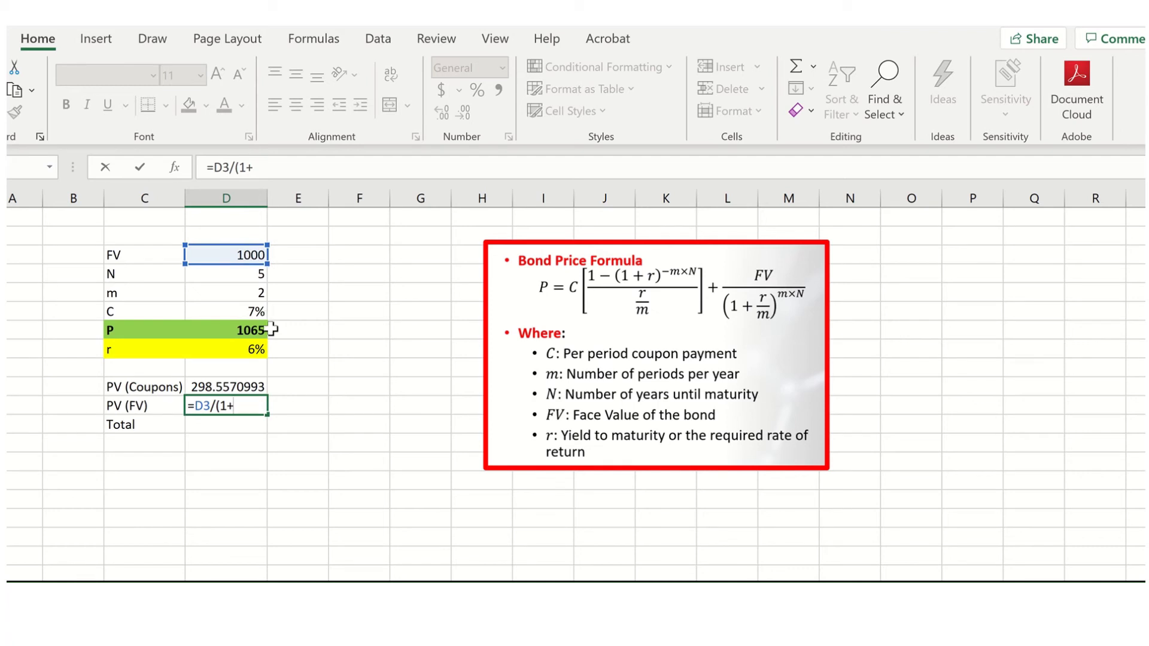
{"action": "left_click", "coordinate": [256, 350]}
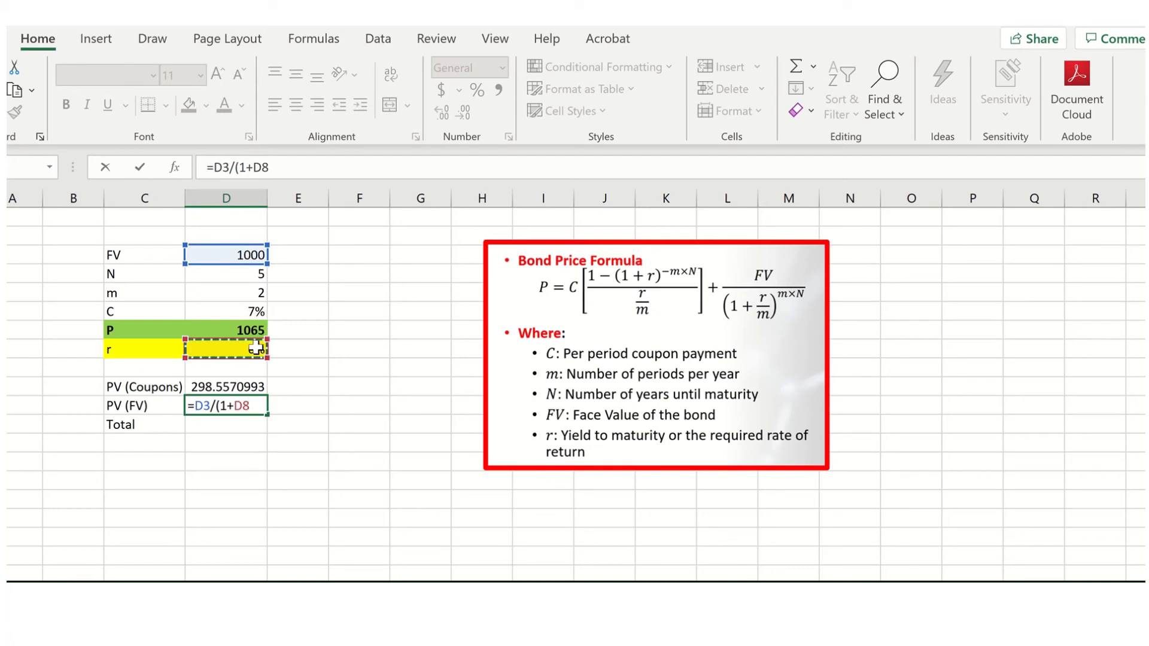
{"action": "type", "text": "/"}
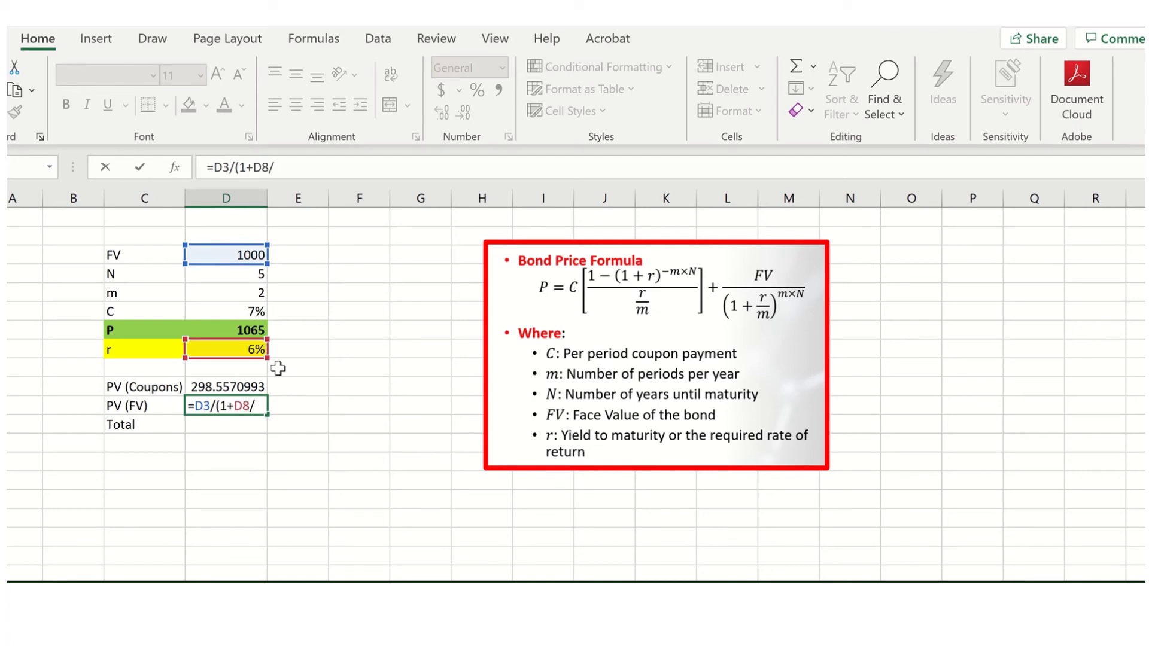
{"action": "left_click", "coordinate": [244, 293]}
{"action": "type", "text": ")"}
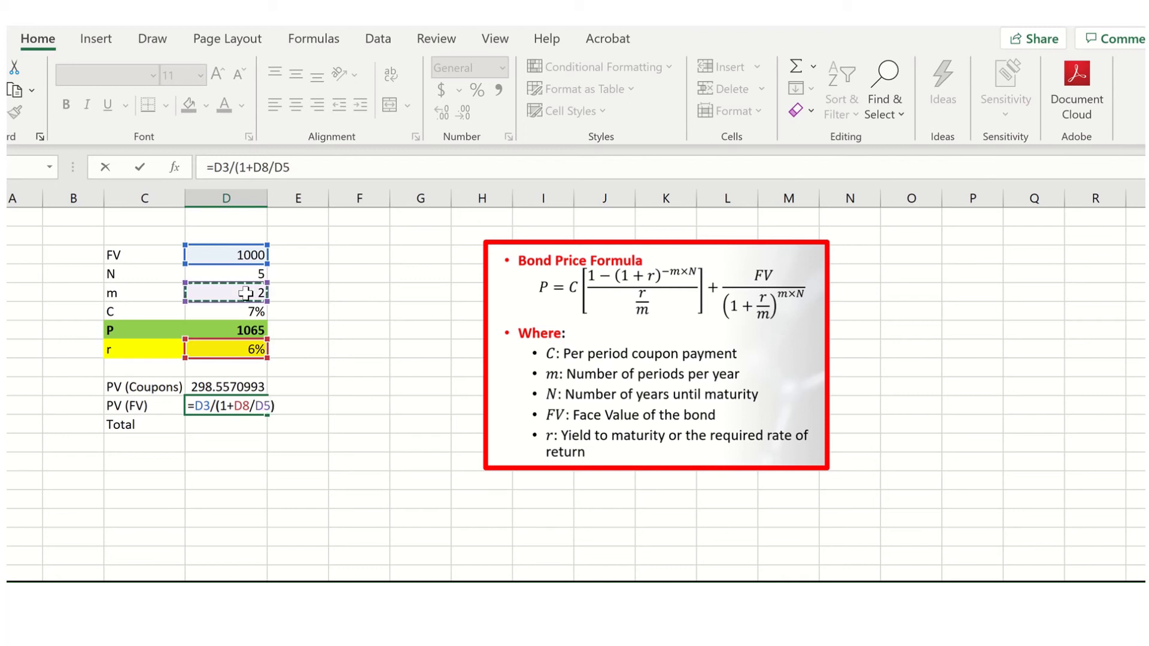
{"action": "type", "text": "^("}
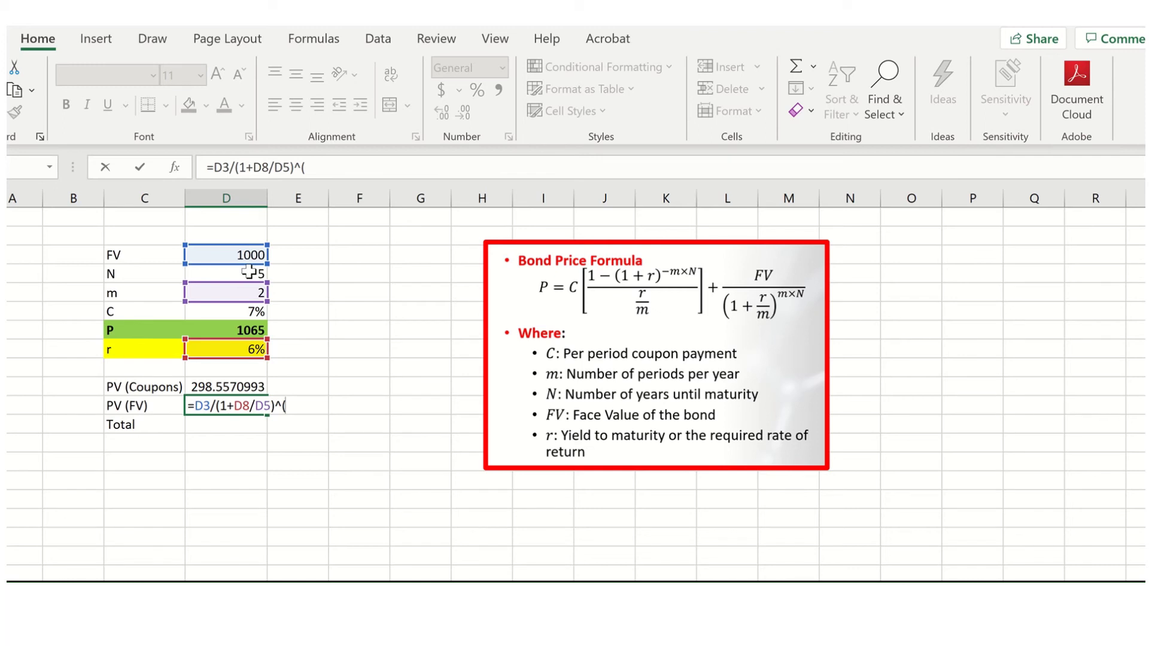
{"action": "left_click", "coordinate": [247, 273]}
{"action": "type", "text": "*"}
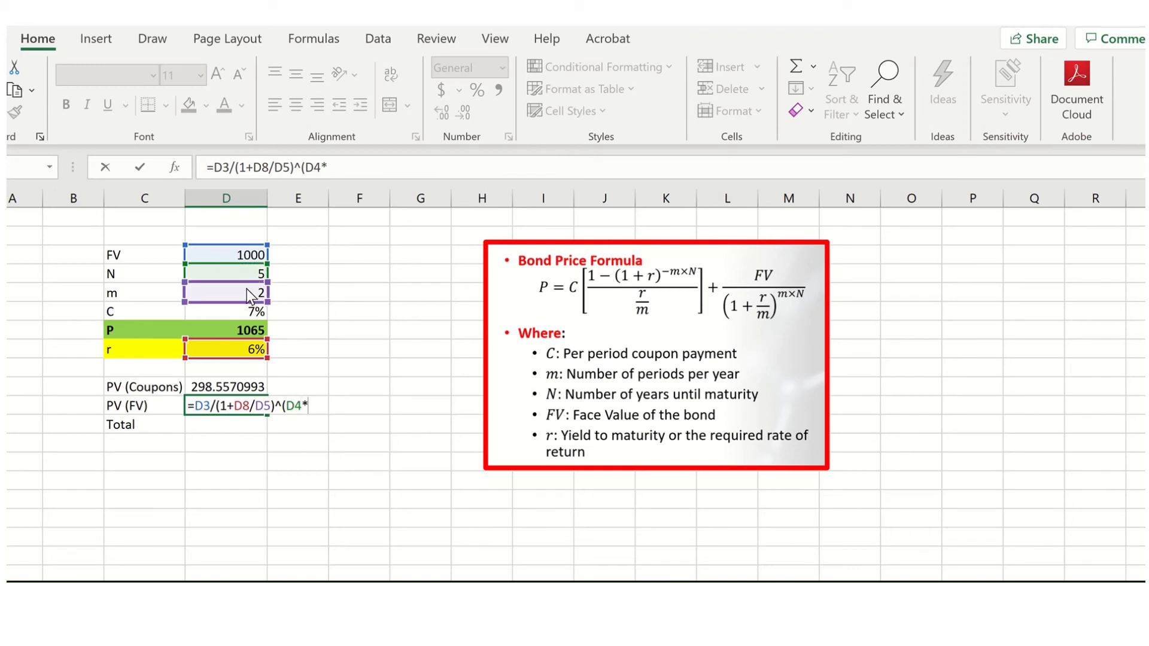
{"action": "left_click", "coordinate": [247, 292]}
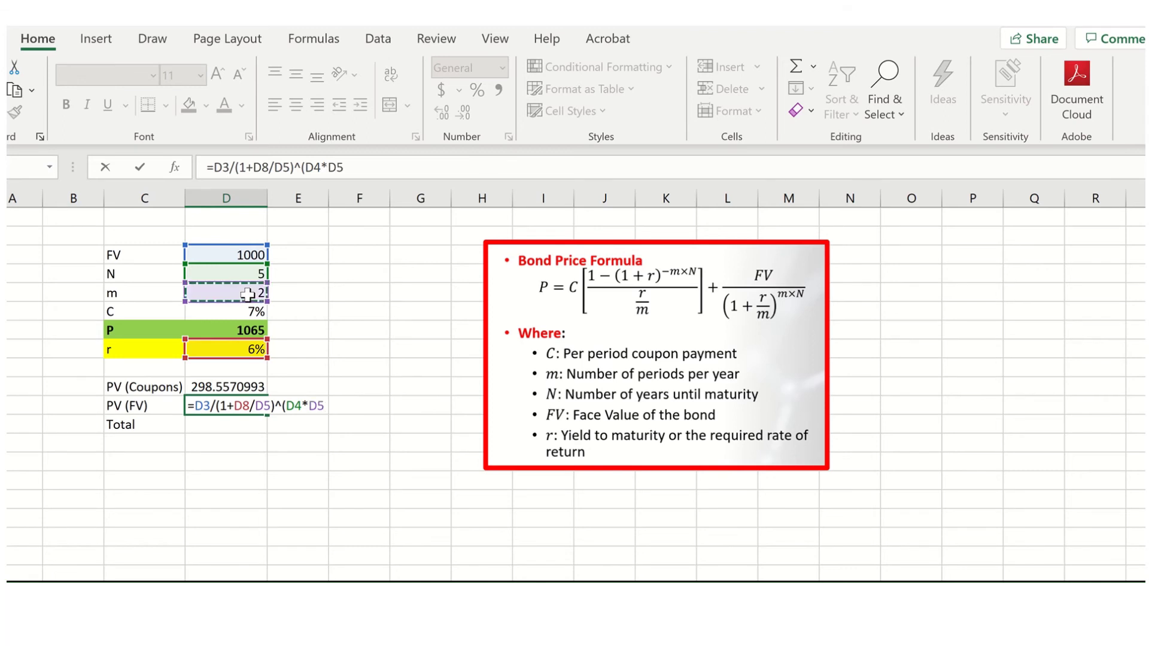
{"action": "type", "text": ")"}
{"action": "key", "text": "Return"}
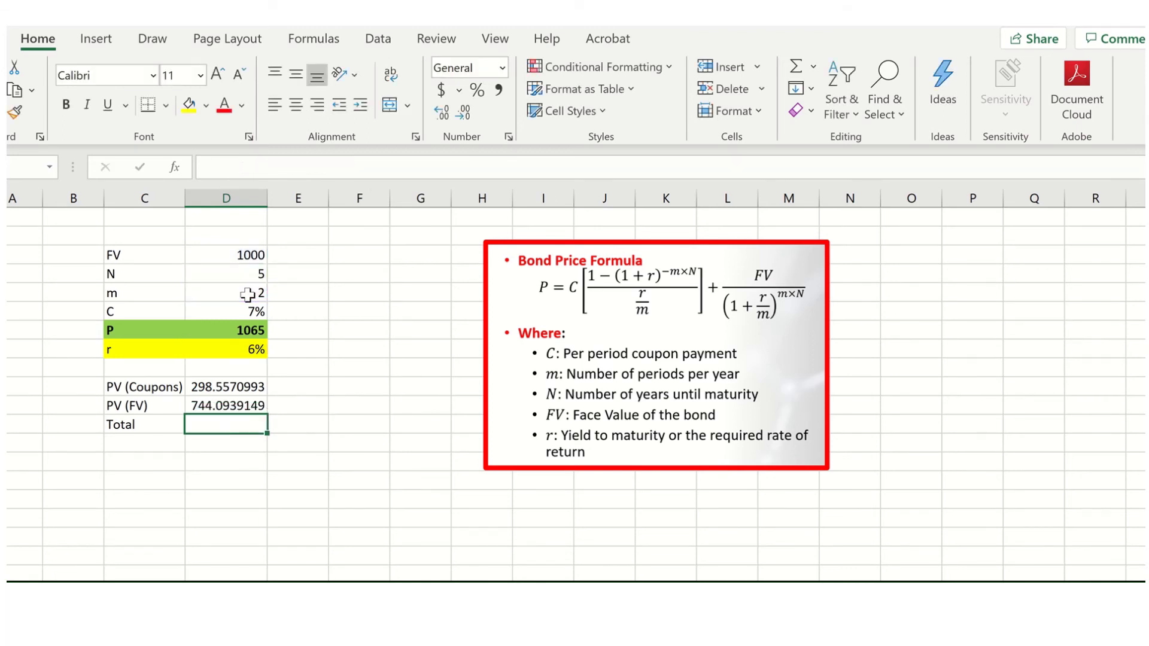
Step: AutoSum both present values into D12 for 1042.651014 and select the Total row
{"action": "key", "text": "alt+equal"}
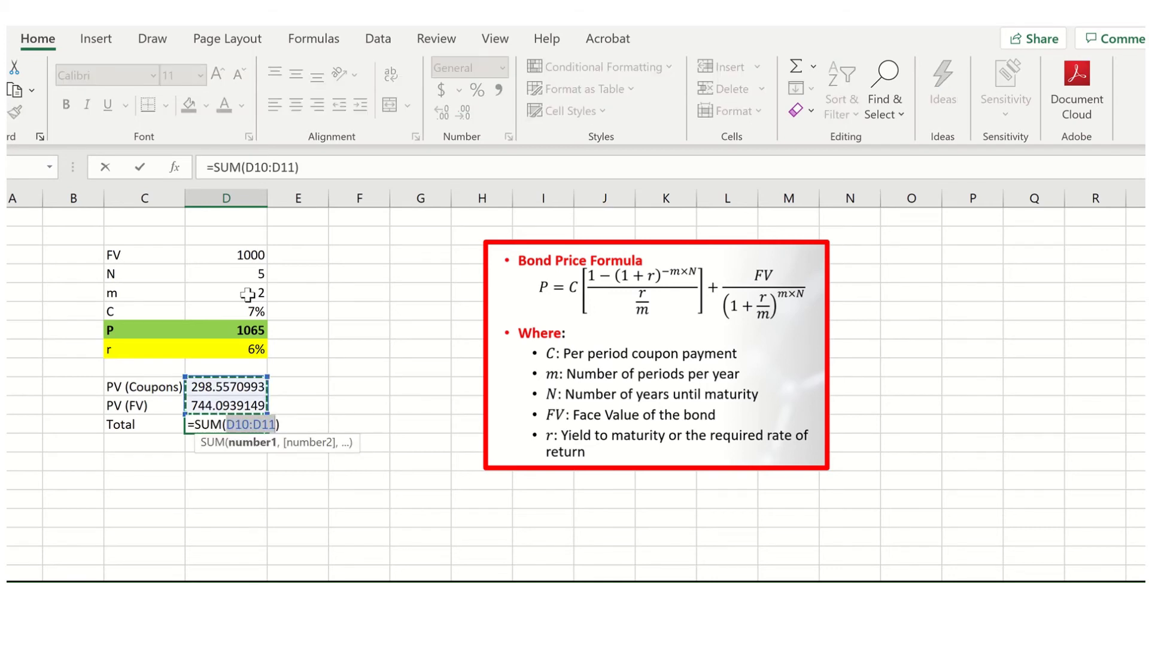
{"action": "key", "text": "Return"}
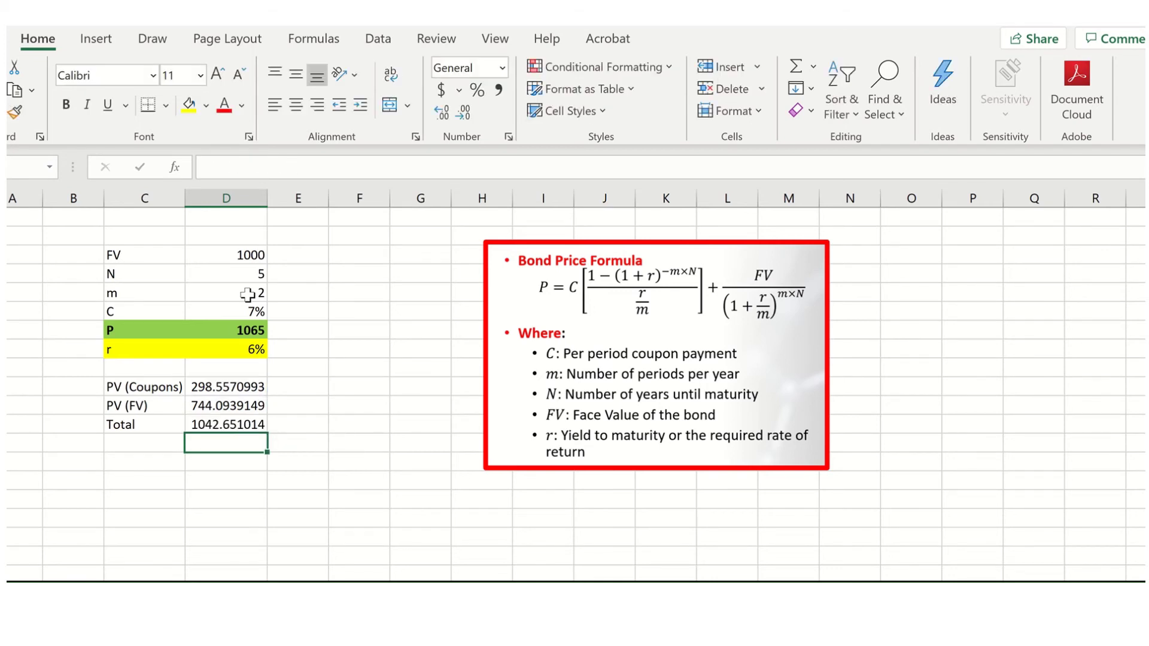
{"action": "key", "text": "Up"}
{"action": "key", "text": "shift+Left"}
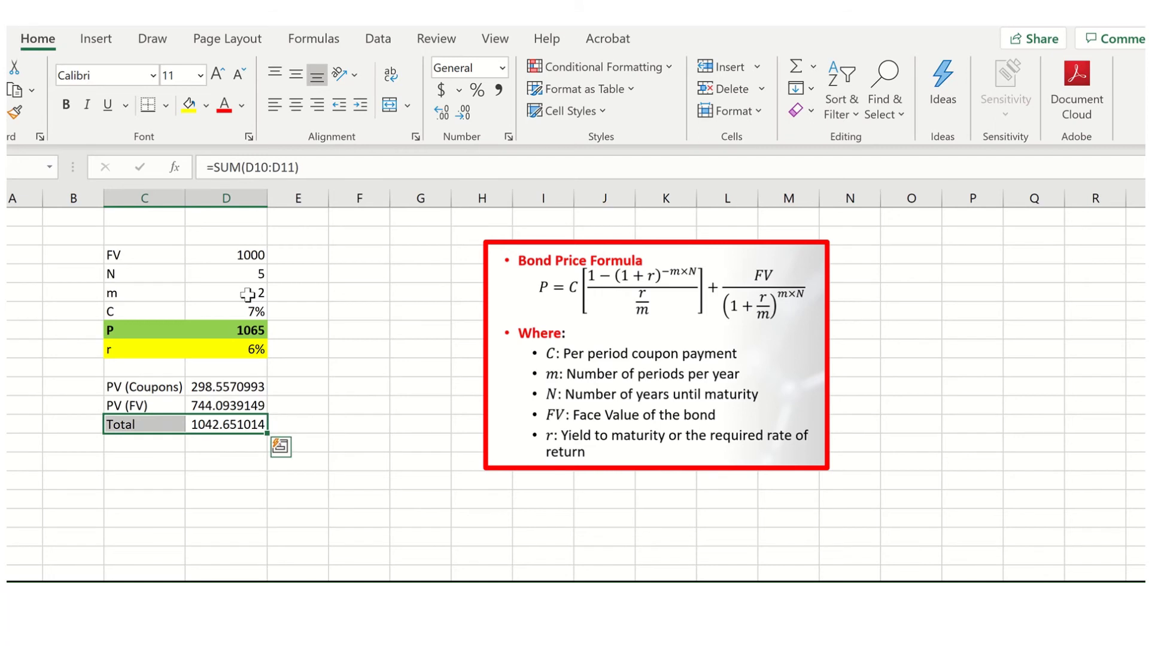
{"action": "left_click", "coordinate": [206, 108]}
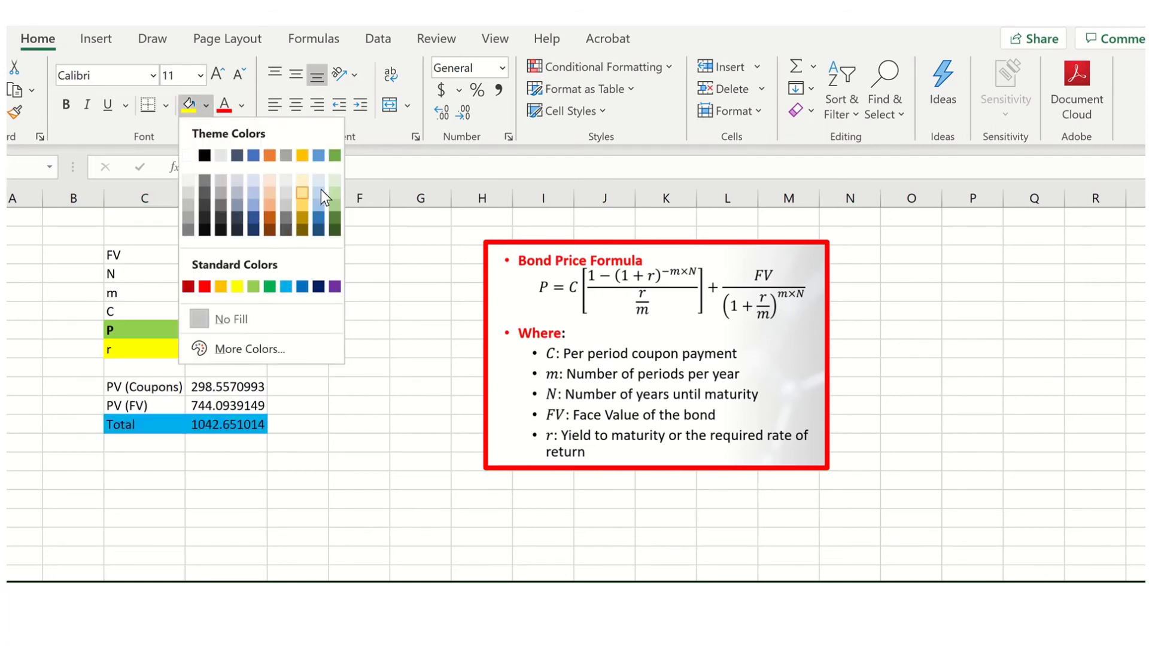
Step: Make the Total row C12:D12 bold
{"action": "key", "text": "Escape"}
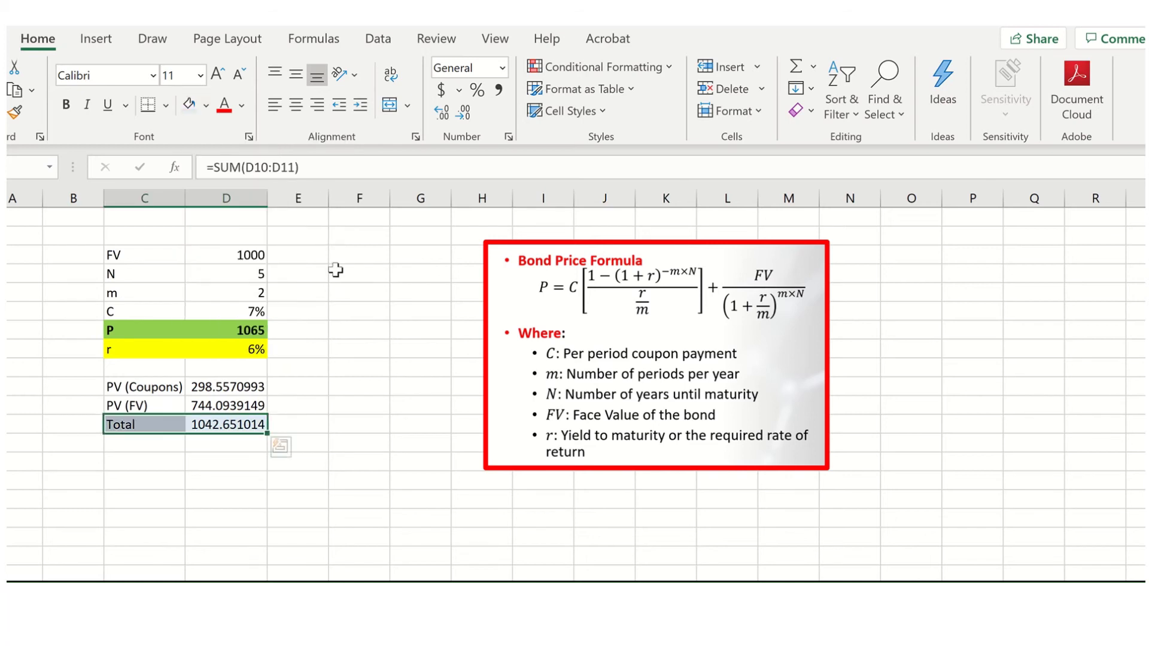
{"action": "left_click", "coordinate": [219, 425]}
{"action": "key", "text": "shift+Left"}
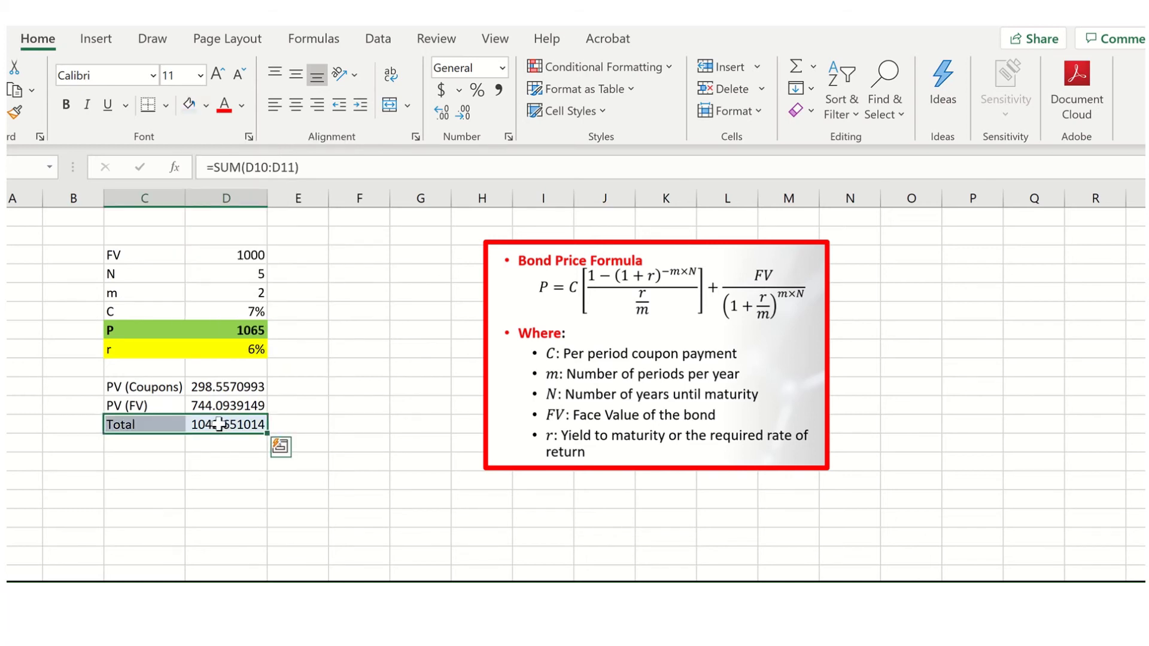
{"action": "key", "text": "ctrl+b"}
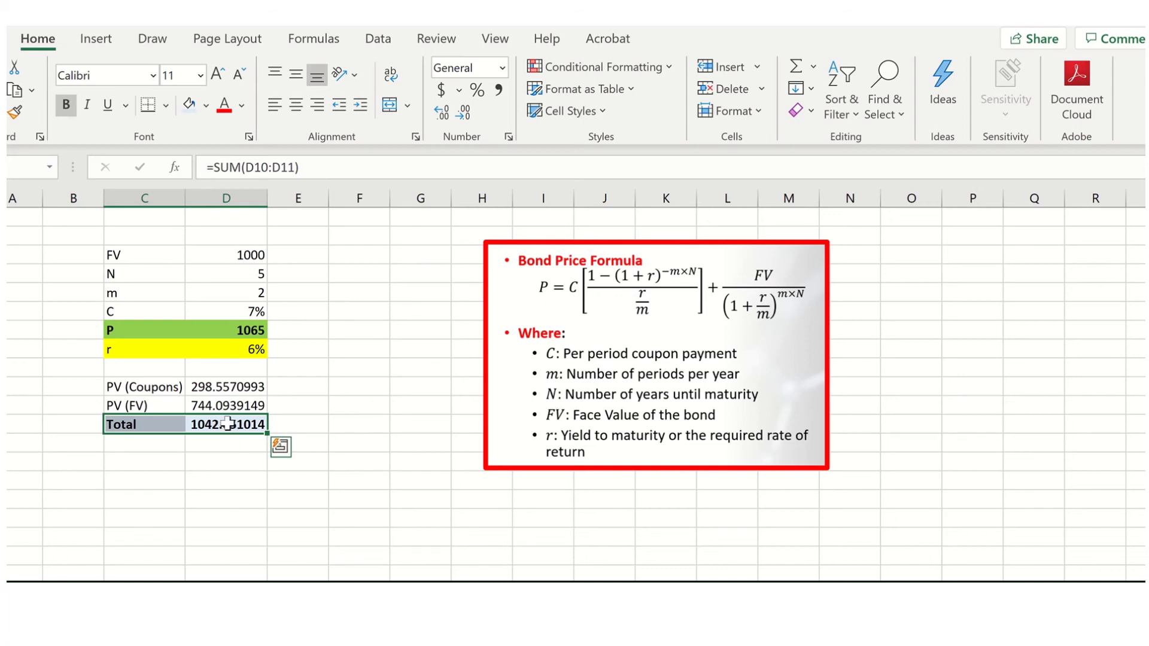
{"action": "left_click", "coordinate": [241, 423]}
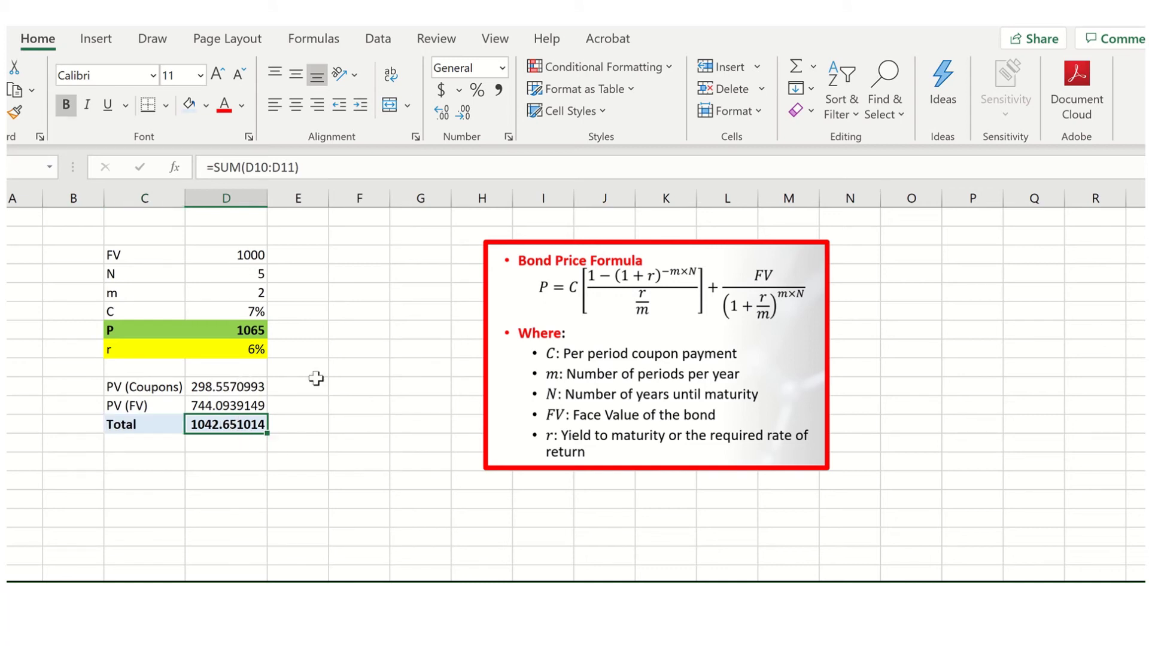
Step: Set Solver's objective to the Total price $D$12 with a target Value Of 1065
{"action": "left_click", "coordinate": [382, 52]}
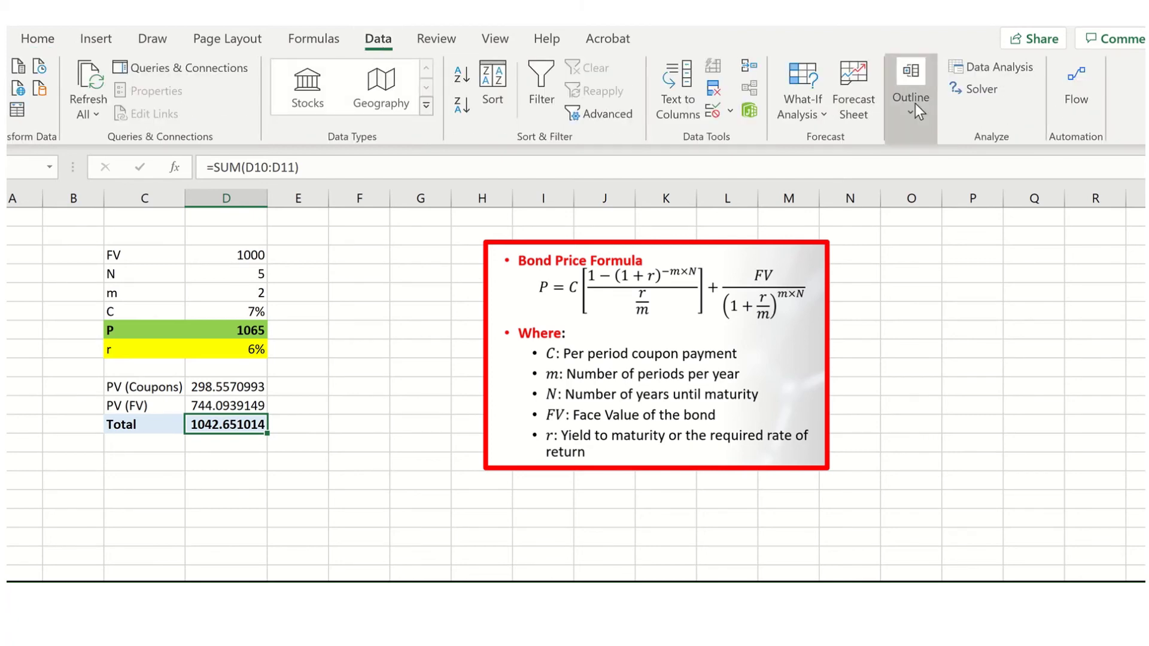
{"action": "left_click", "coordinate": [962, 89]}
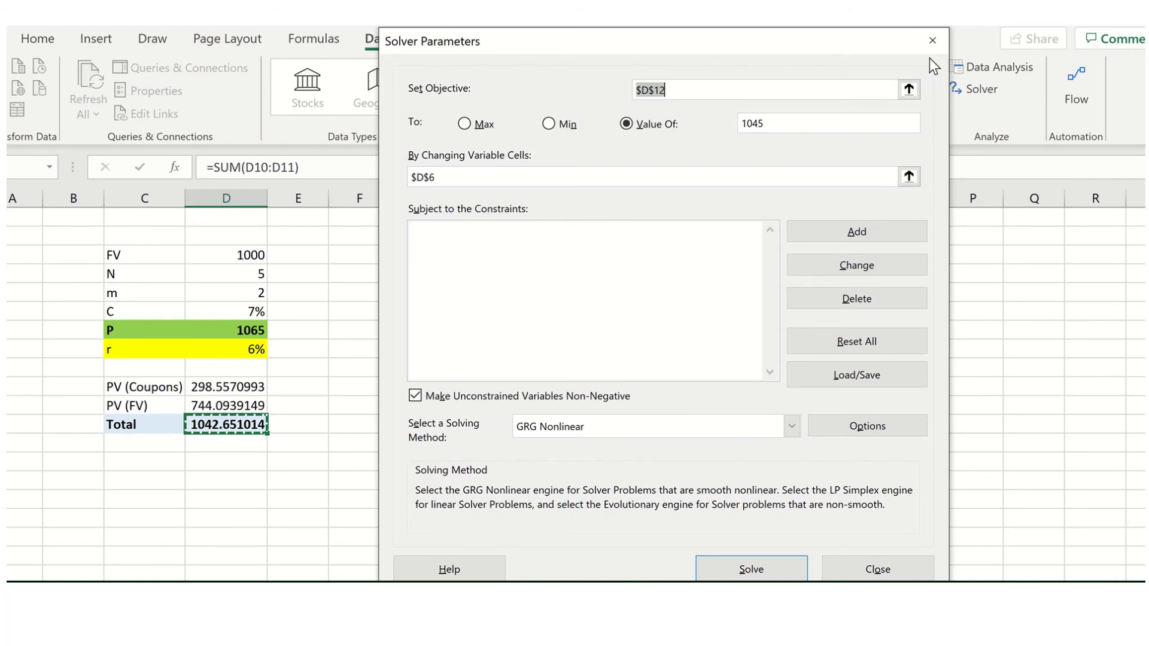
{"action": "left_click", "coordinate": [909, 89]}
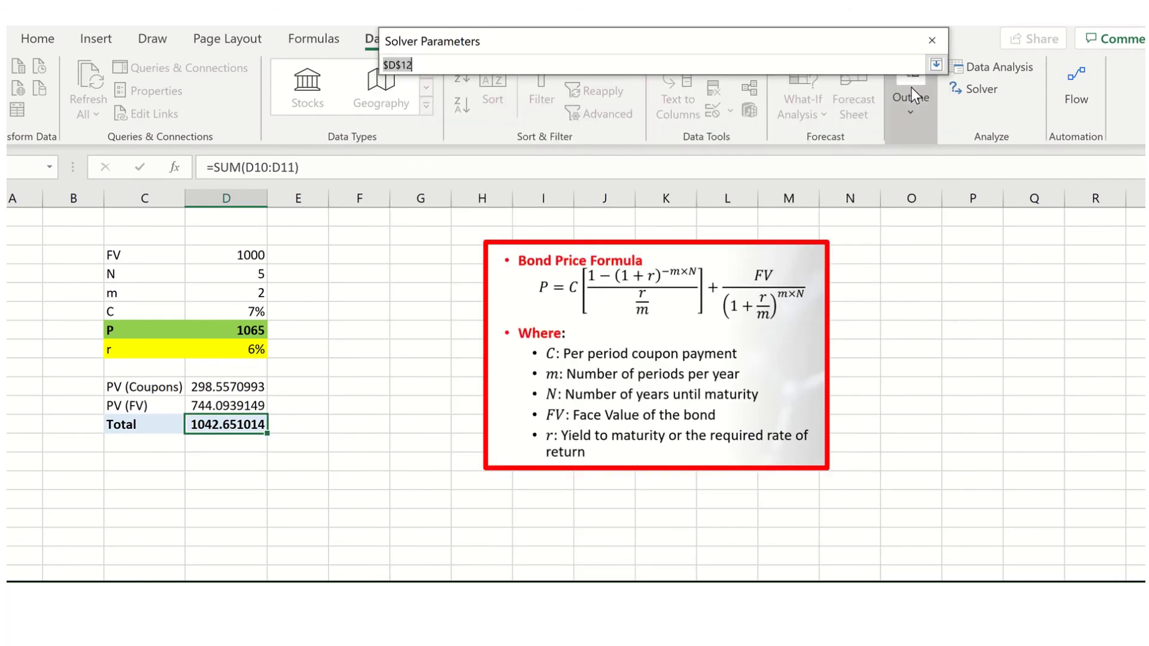
{"action": "left_click", "coordinate": [230, 429]}
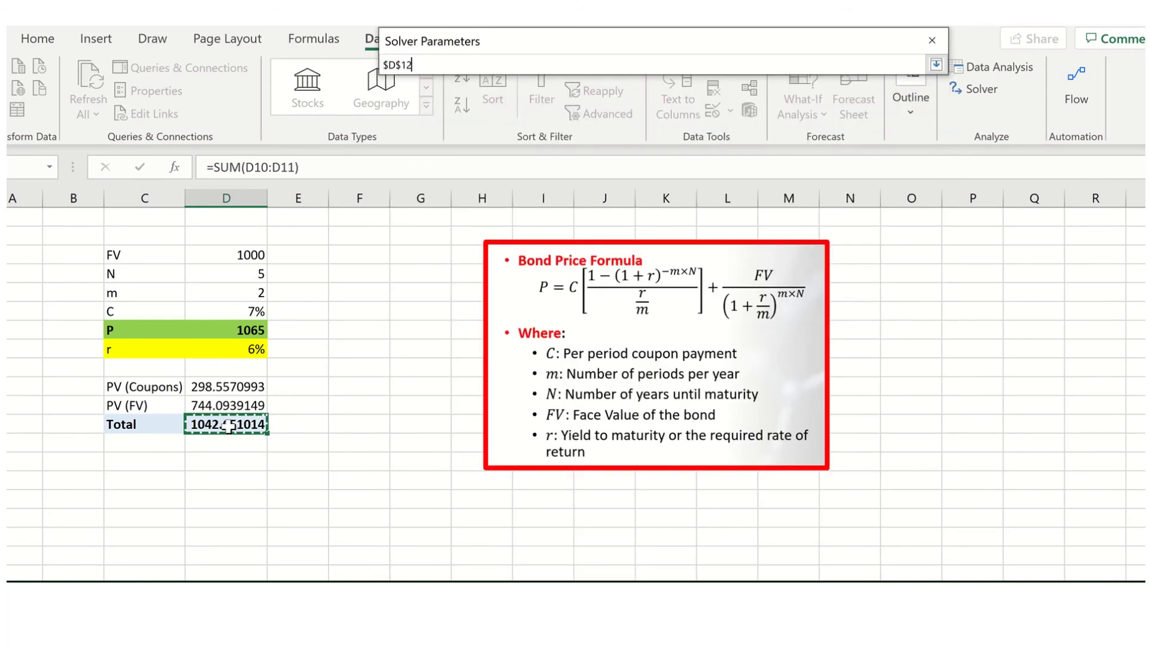
{"action": "left_click", "coordinate": [937, 65]}
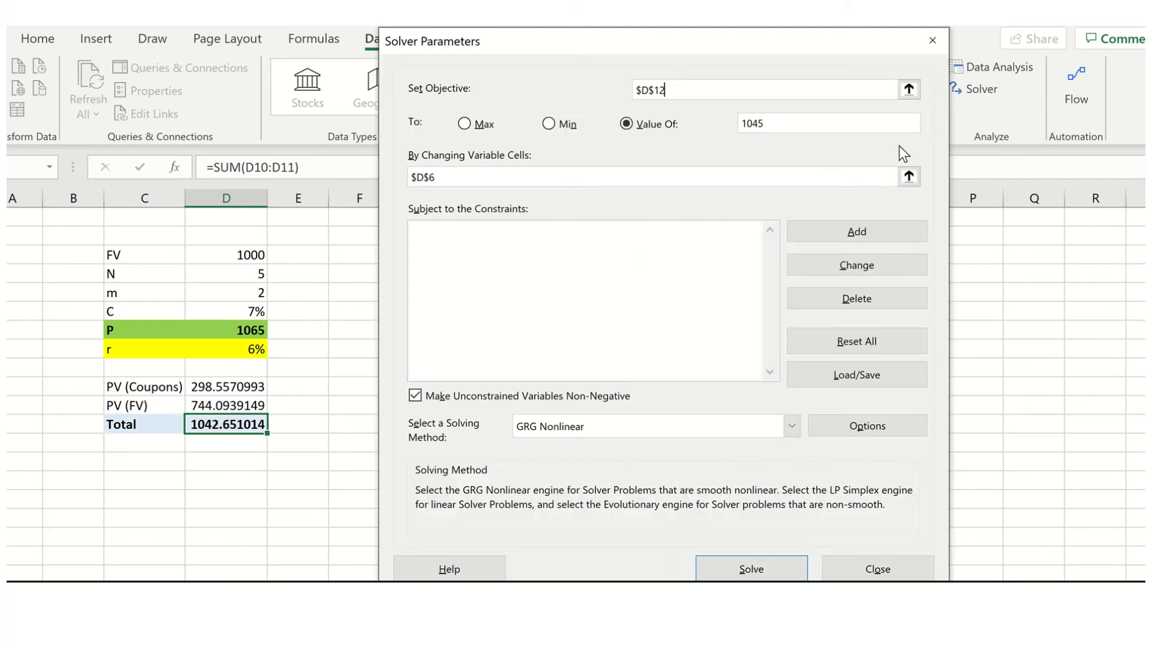
{"action": "left_click_drag", "start_coordinate": [754, 123], "coordinate": [775, 121]}
{"action": "key", "text": "BackSpace"}
{"action": "key", "text": "BackSpace"}
{"action": "key", "text": "BackSpace"}
{"action": "type", "text": "1065"}
Step: Vary the yield r in $D$8, solve, and keep the 5% result that makes the Total 1065.000552
{"action": "left_click", "coordinate": [909, 176]}
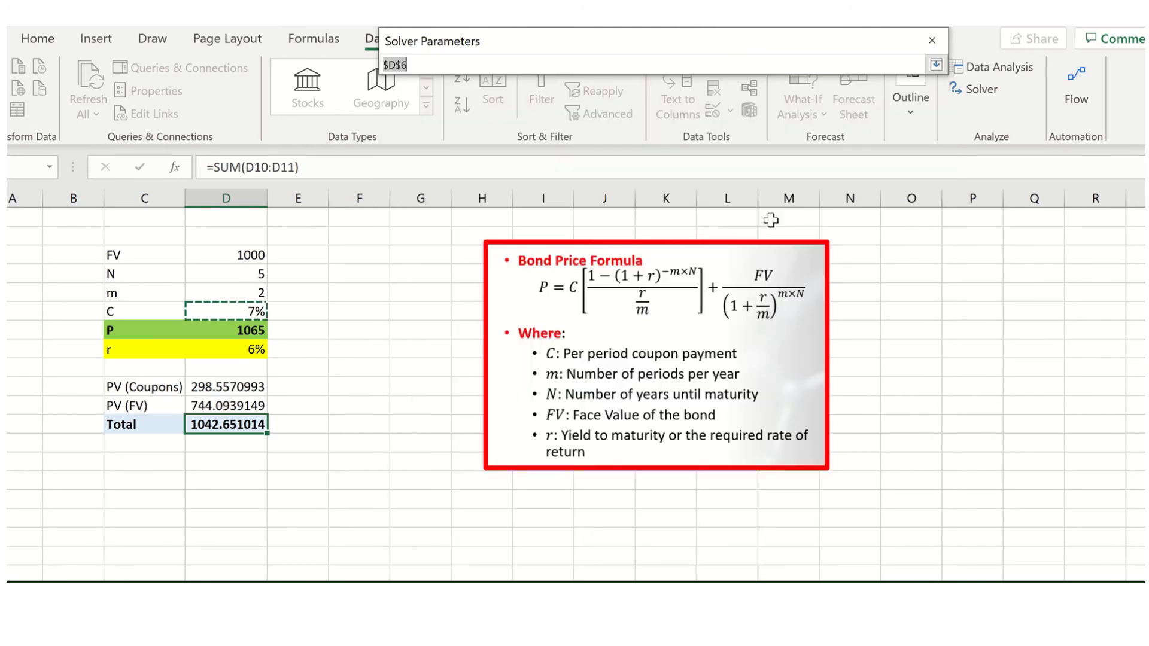
{"action": "left_click", "coordinate": [241, 353]}
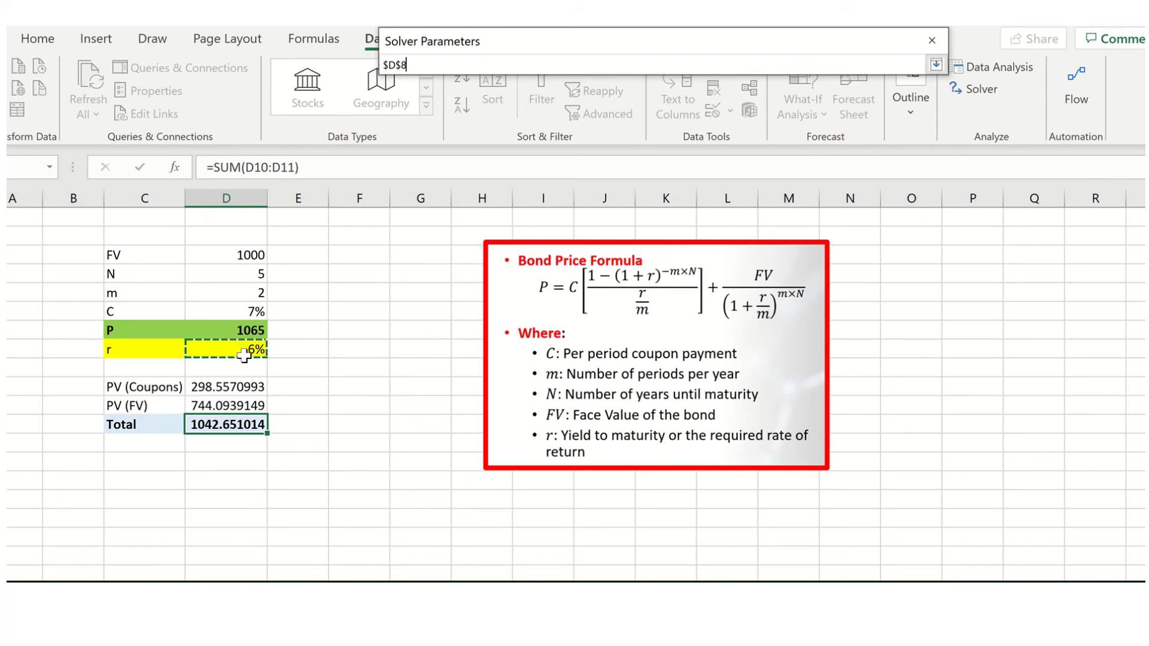
{"action": "key", "text": "Return"}
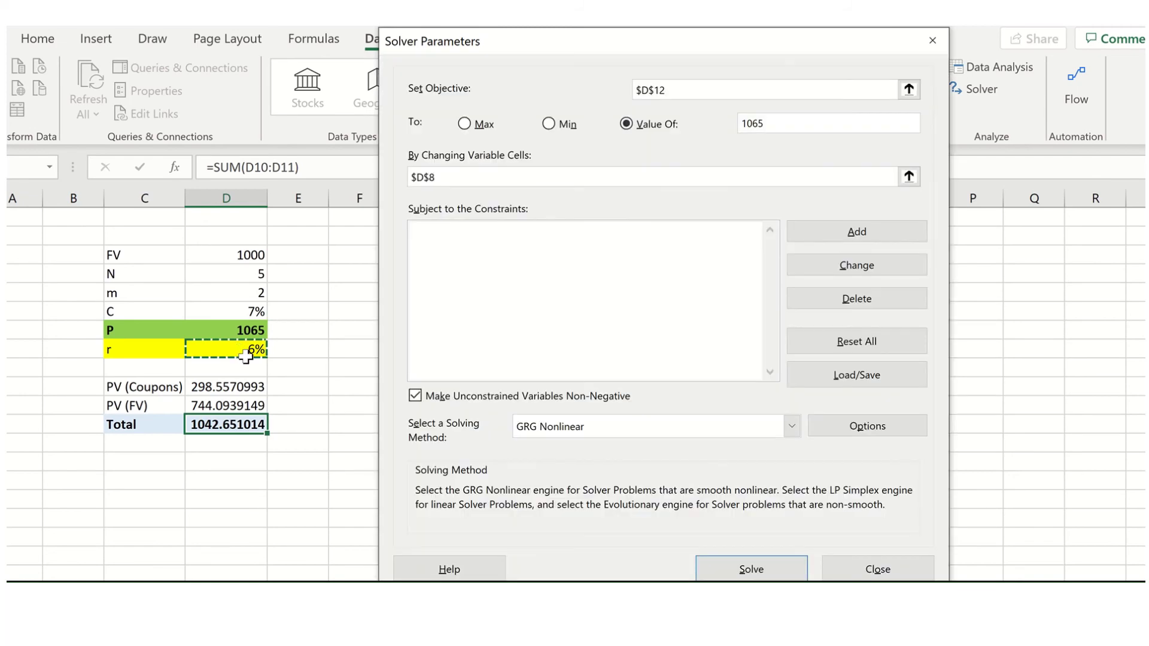
{"action": "left_click", "coordinate": [726, 563]}
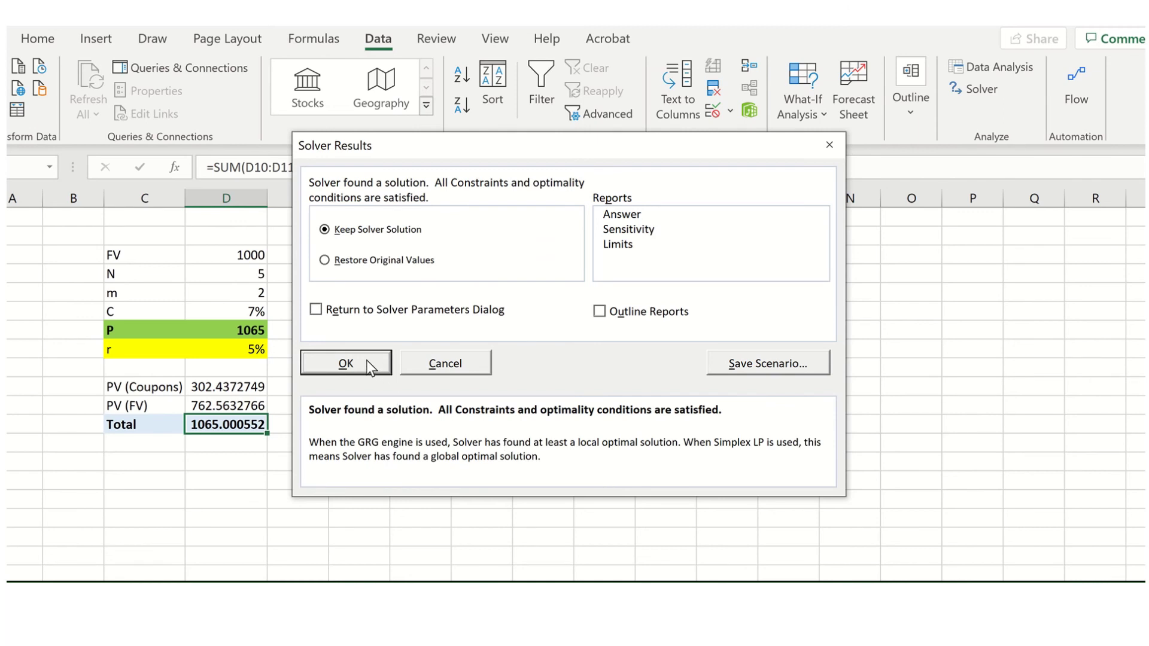
{"action": "left_click", "coordinate": [359, 366]}
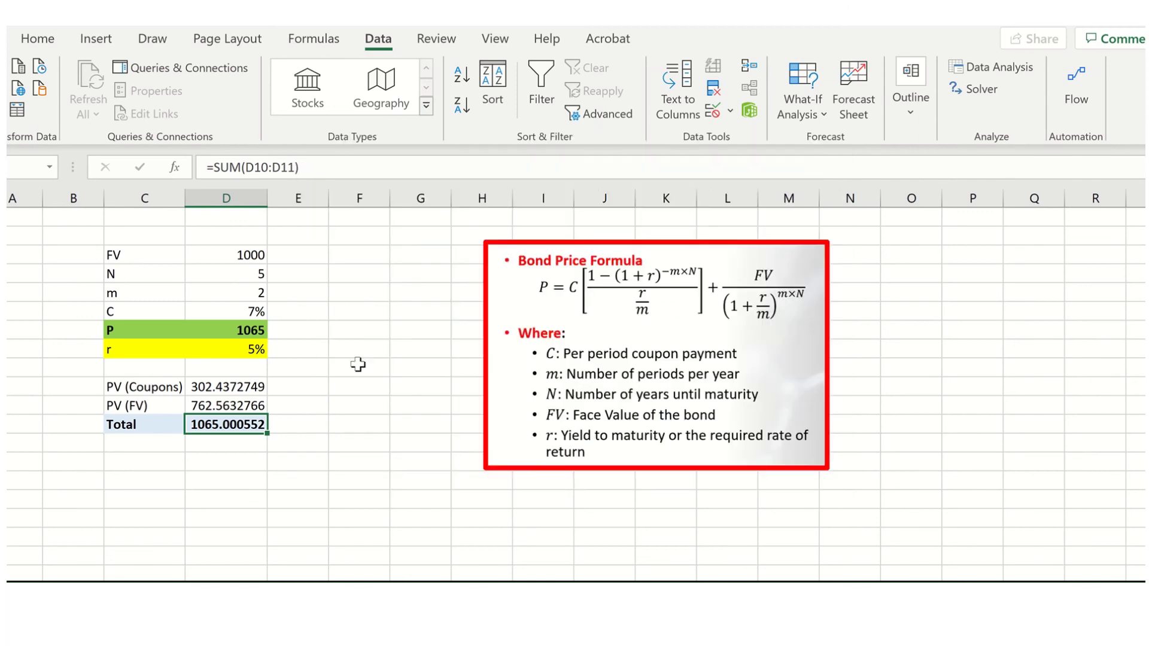
Step: Increase the decimals on D8 so the yield reads 5.49554%
{"action": "left_click", "coordinate": [236, 353]}
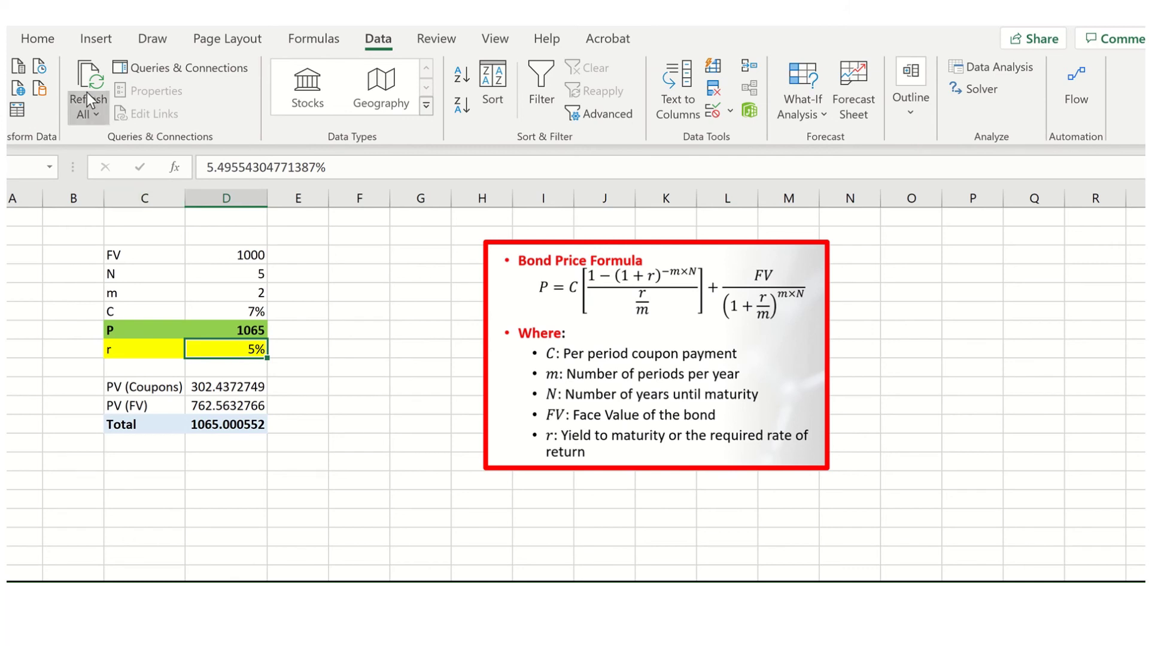
{"action": "left_click", "coordinate": [37, 39]}
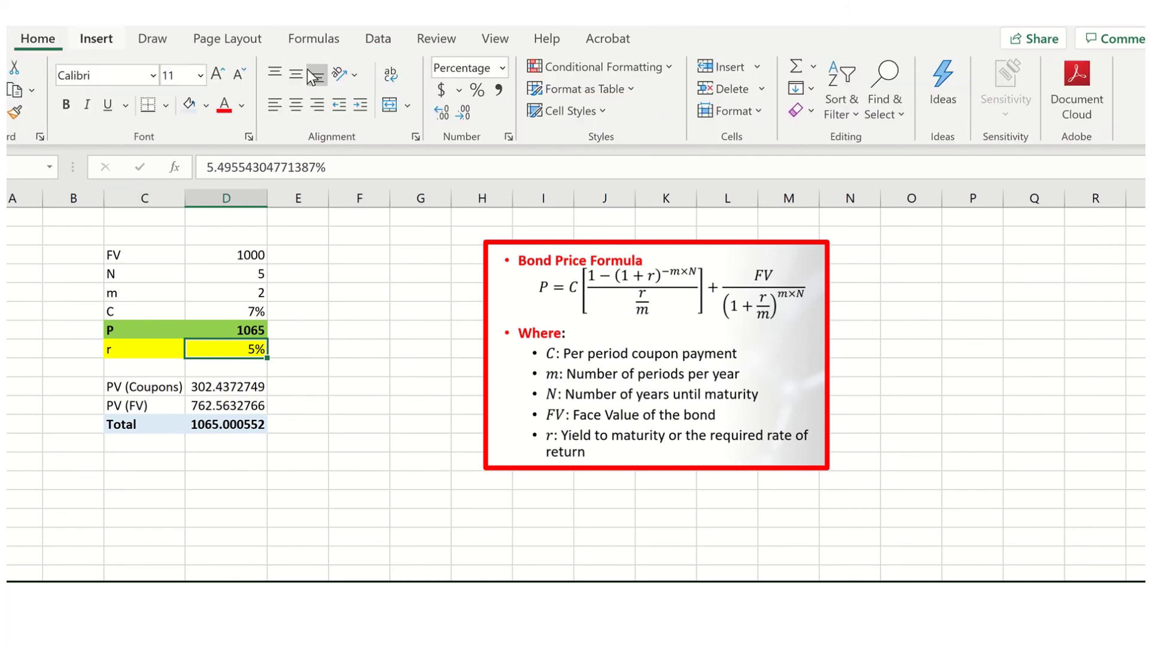
{"action": "double_click", "coordinate": [443, 112]}
{"action": "double_click", "coordinate": [449, 112]}
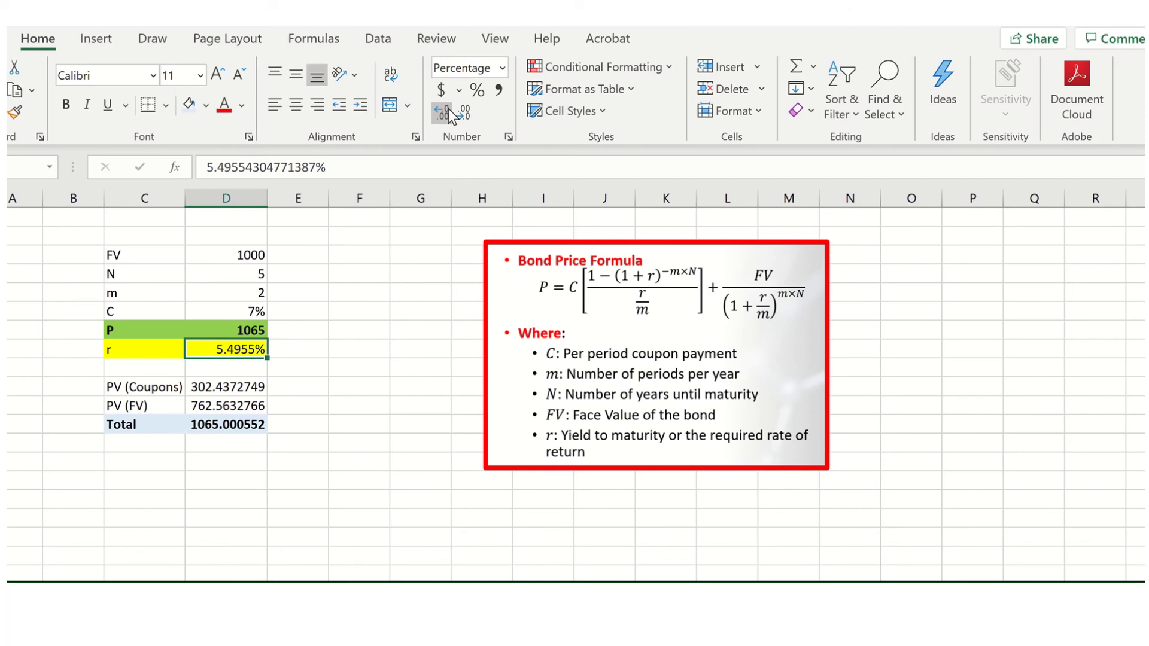
{"action": "left_click", "coordinate": [450, 113]}
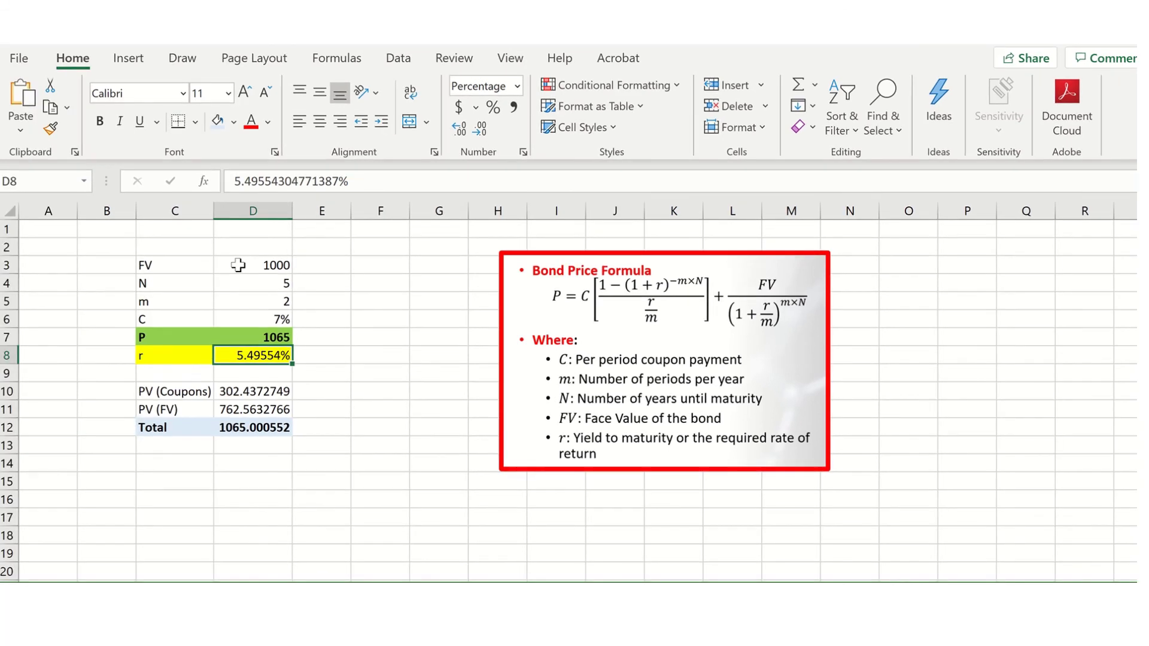
Step: Open the Excel Add-ins list from Options > Add-ins, with Manage kept at Excel Add-ins
{"action": "left_click", "coordinate": [28, 58]}
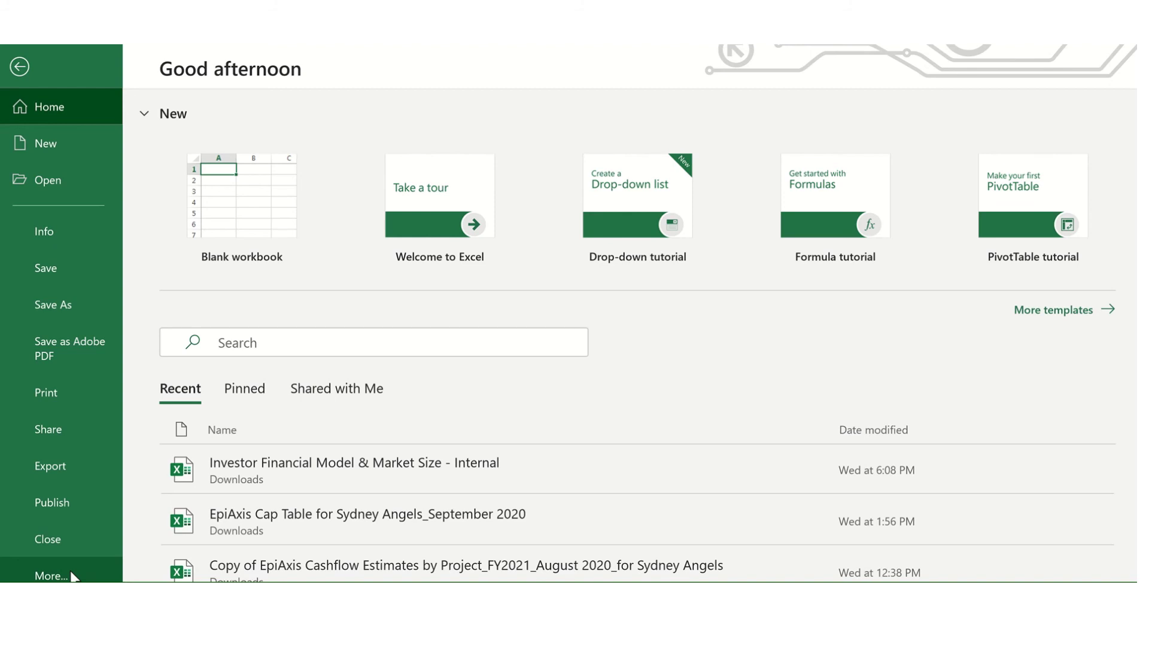
{"action": "left_click", "coordinate": [71, 576]}
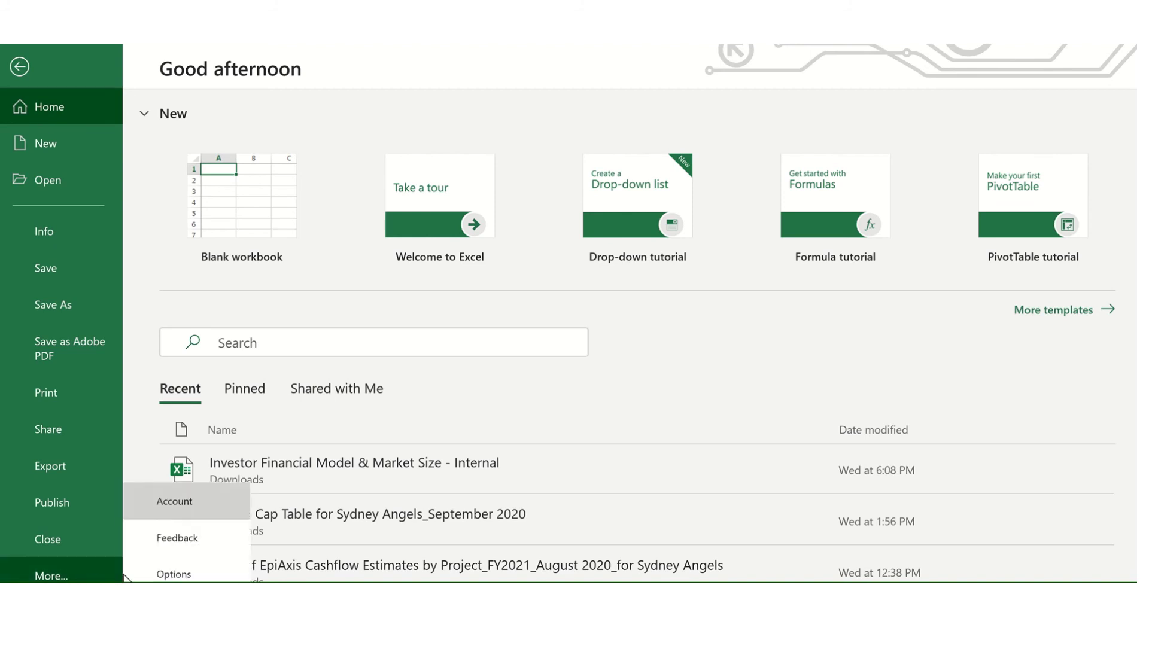
{"action": "left_click", "coordinate": [161, 576]}
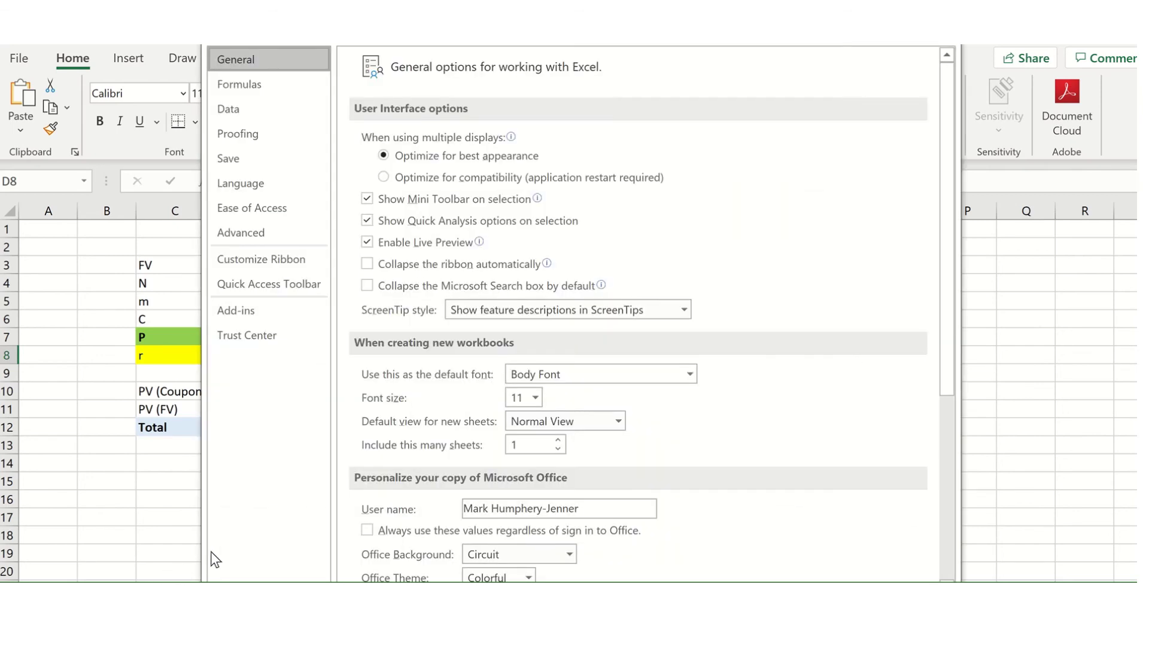
{"action": "left_click", "coordinate": [265, 313]}
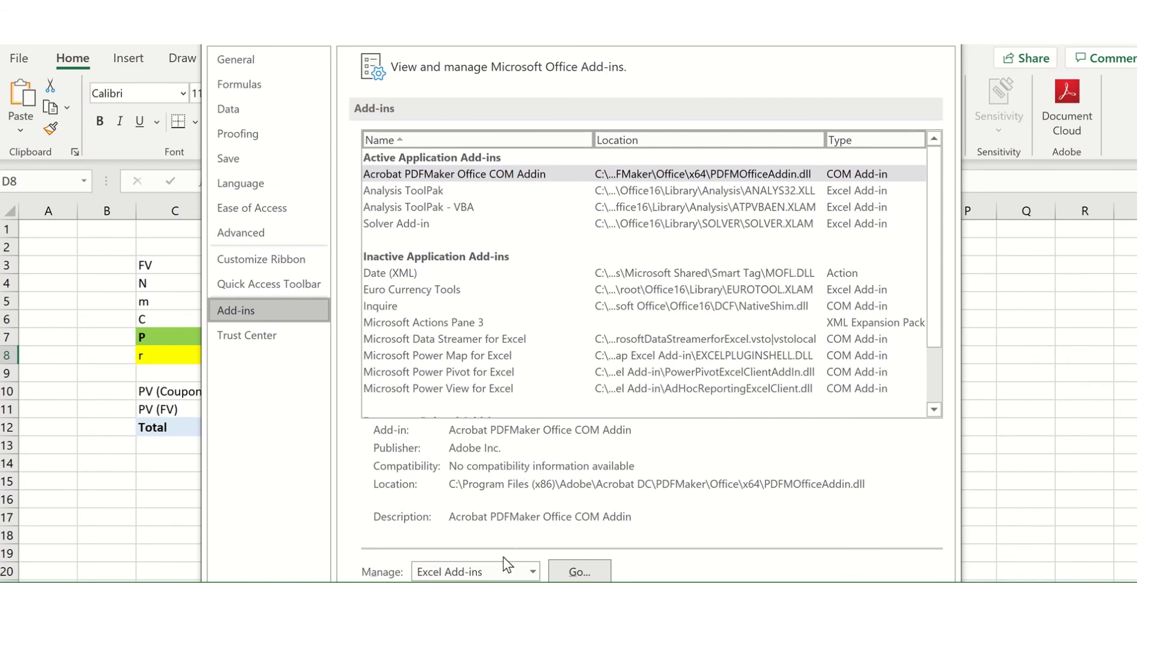
{"action": "left_click", "coordinate": [531, 572]}
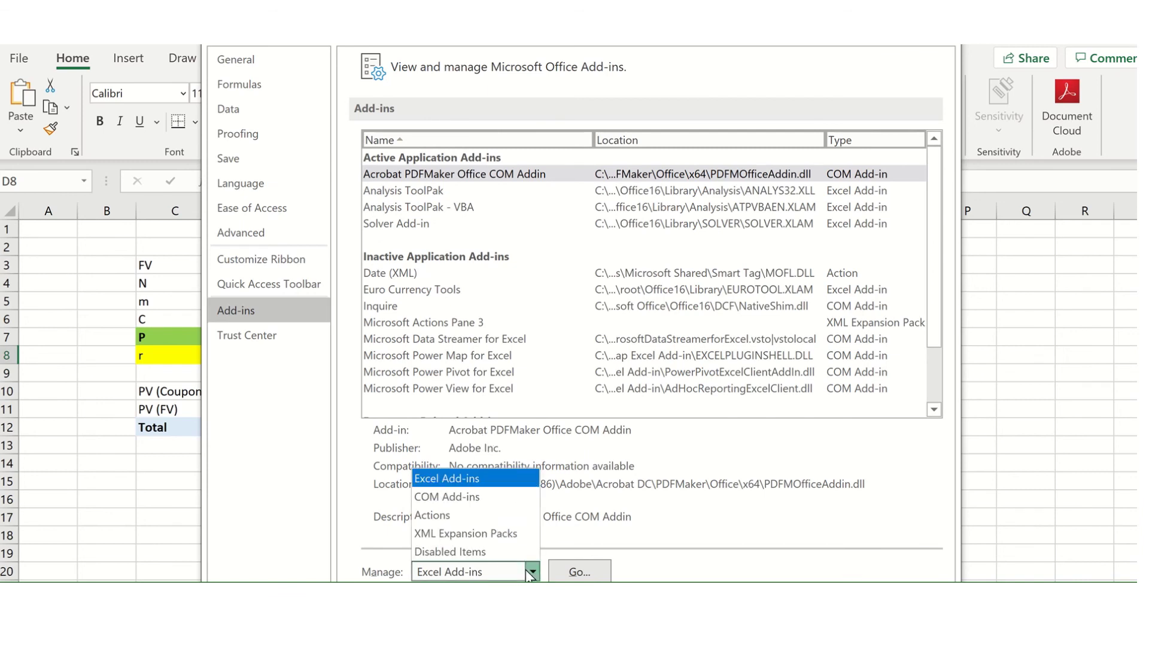
{"action": "left_click", "coordinate": [531, 573]}
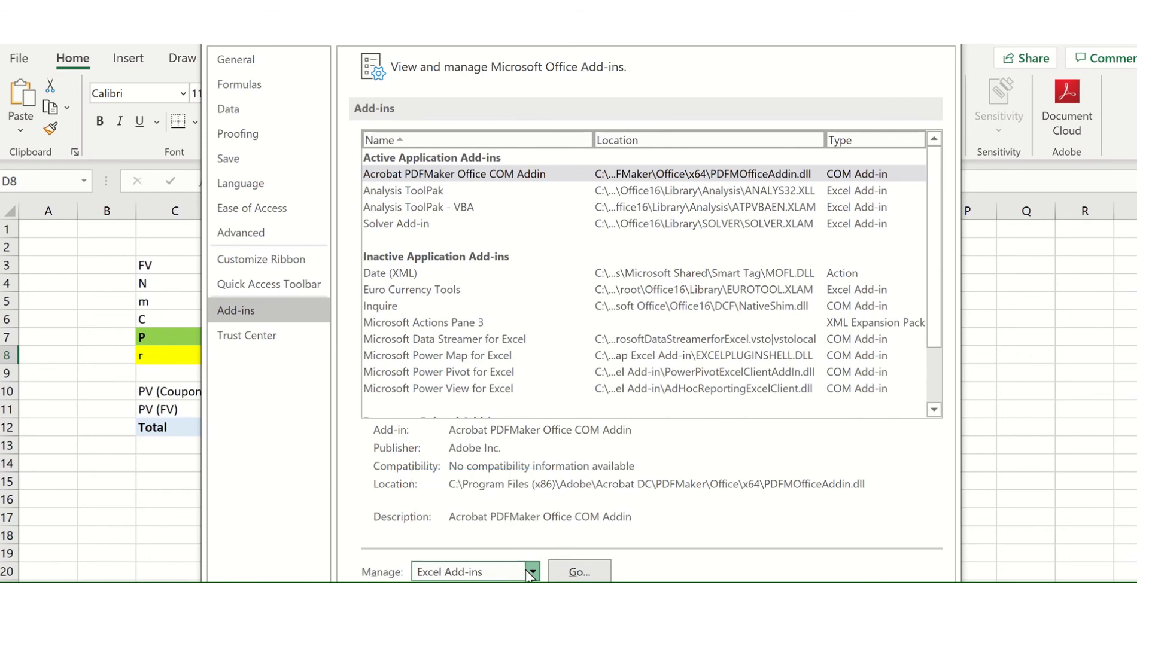
{"action": "left_click", "coordinate": [577, 573]}
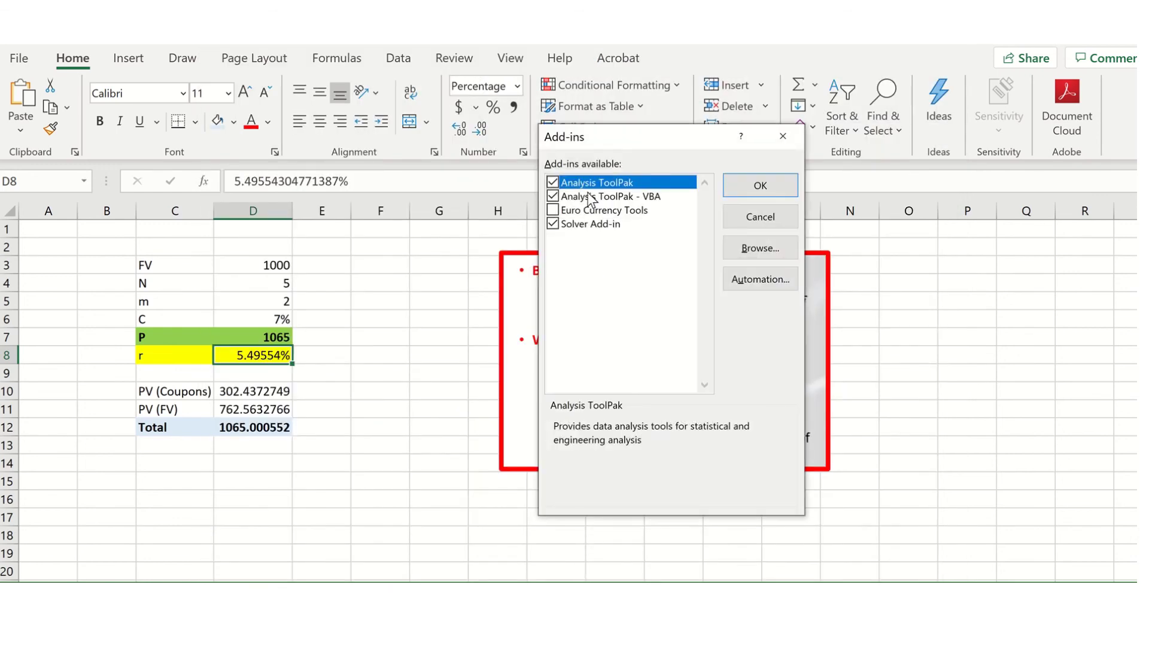